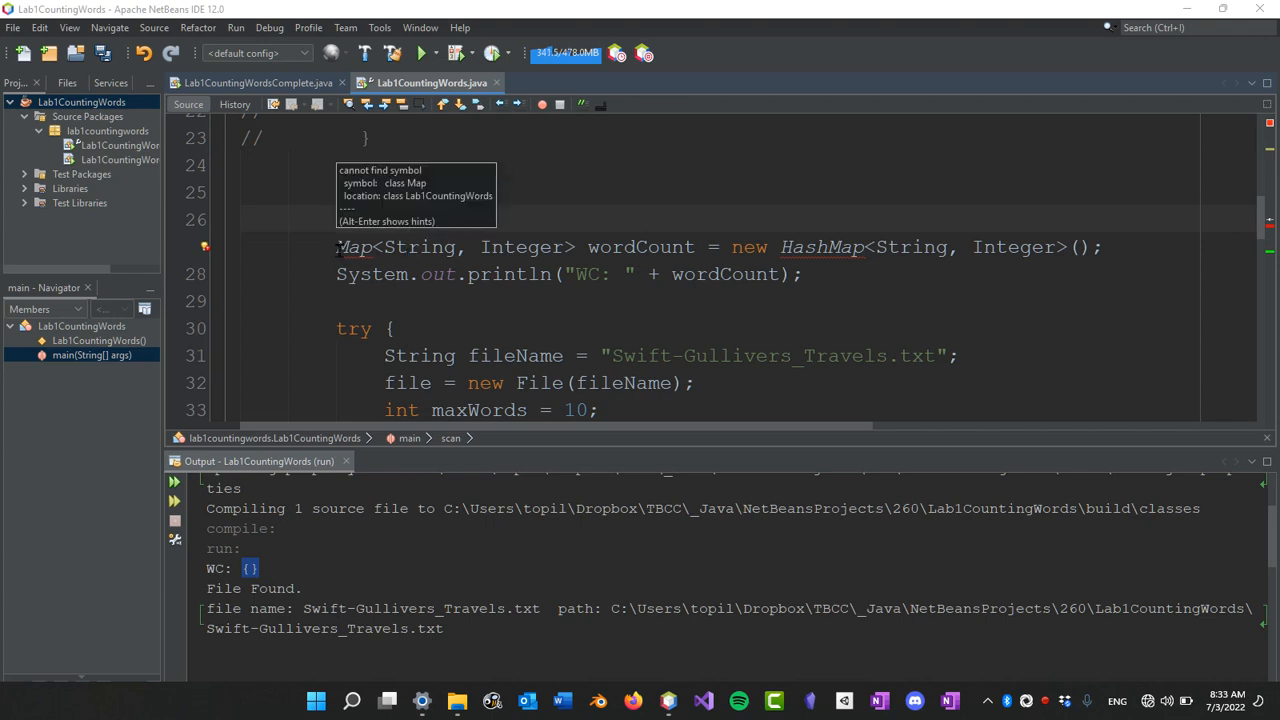
Review the Map<String, Integer> wordCount declaration and reveal the cannot-find-symbol error on HashMap
left_click_drag(336, 247, 372, 248)
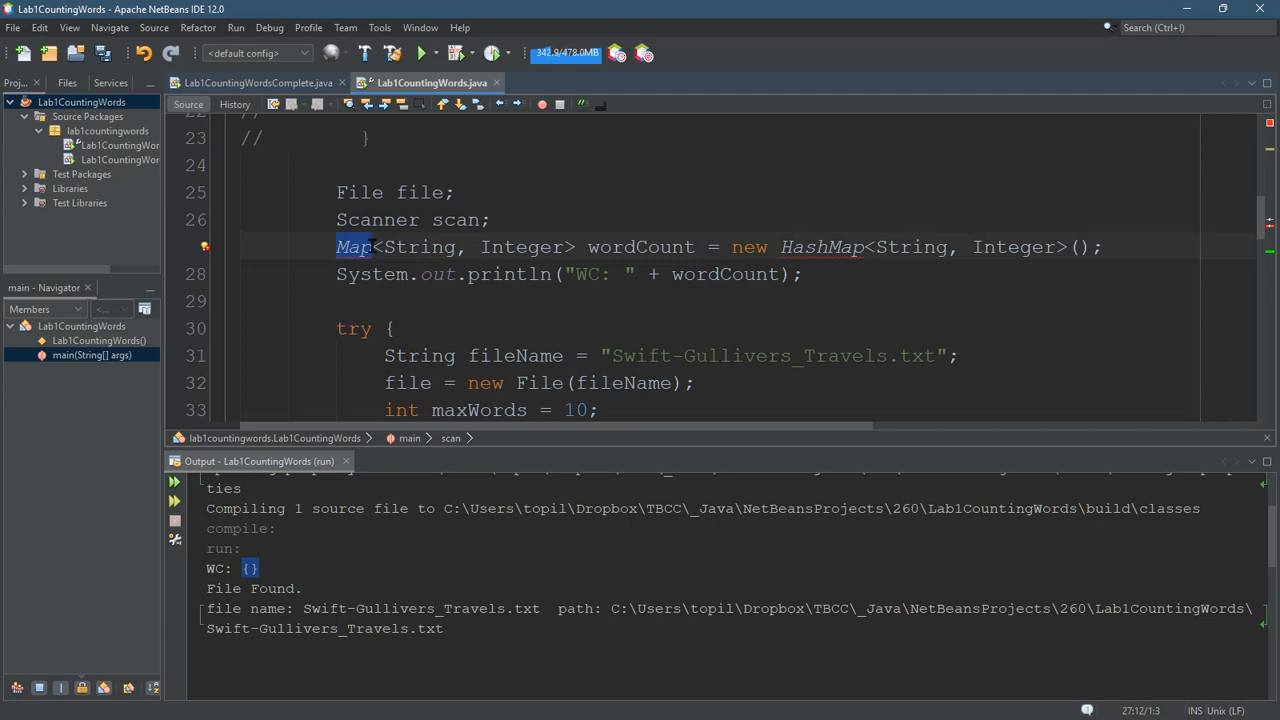
double_click(424, 250)
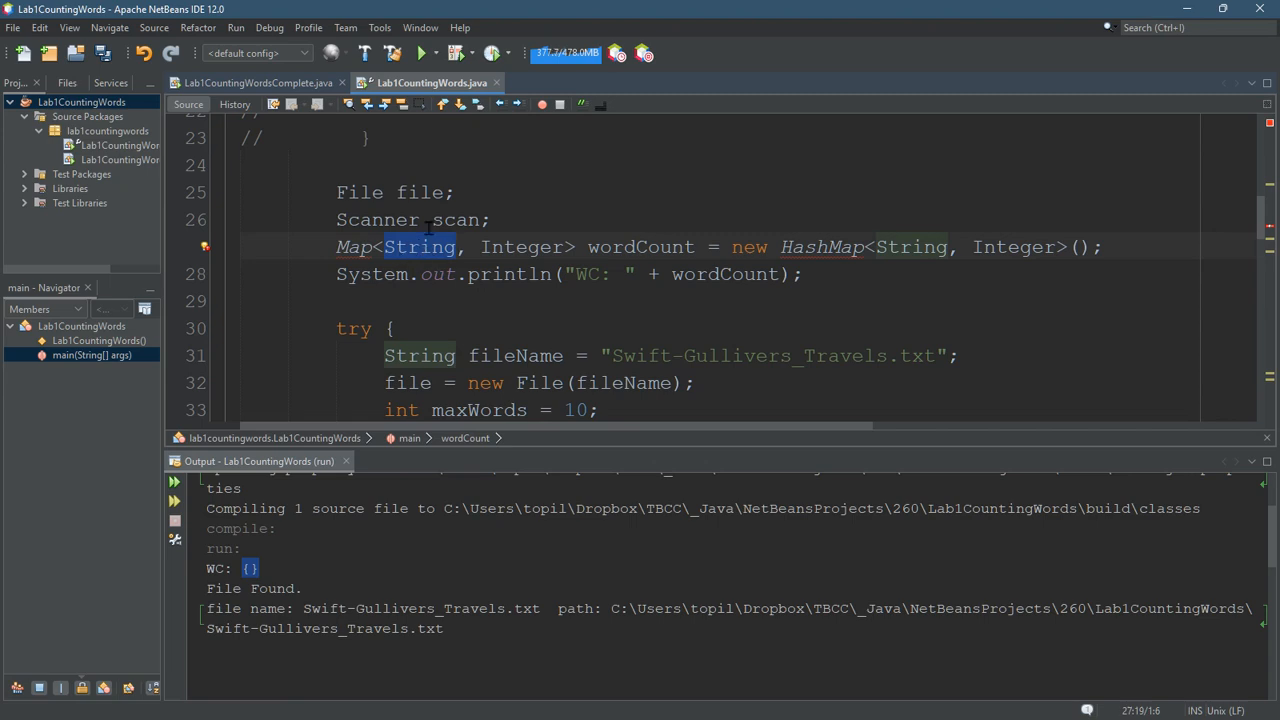
double_click(520, 249)
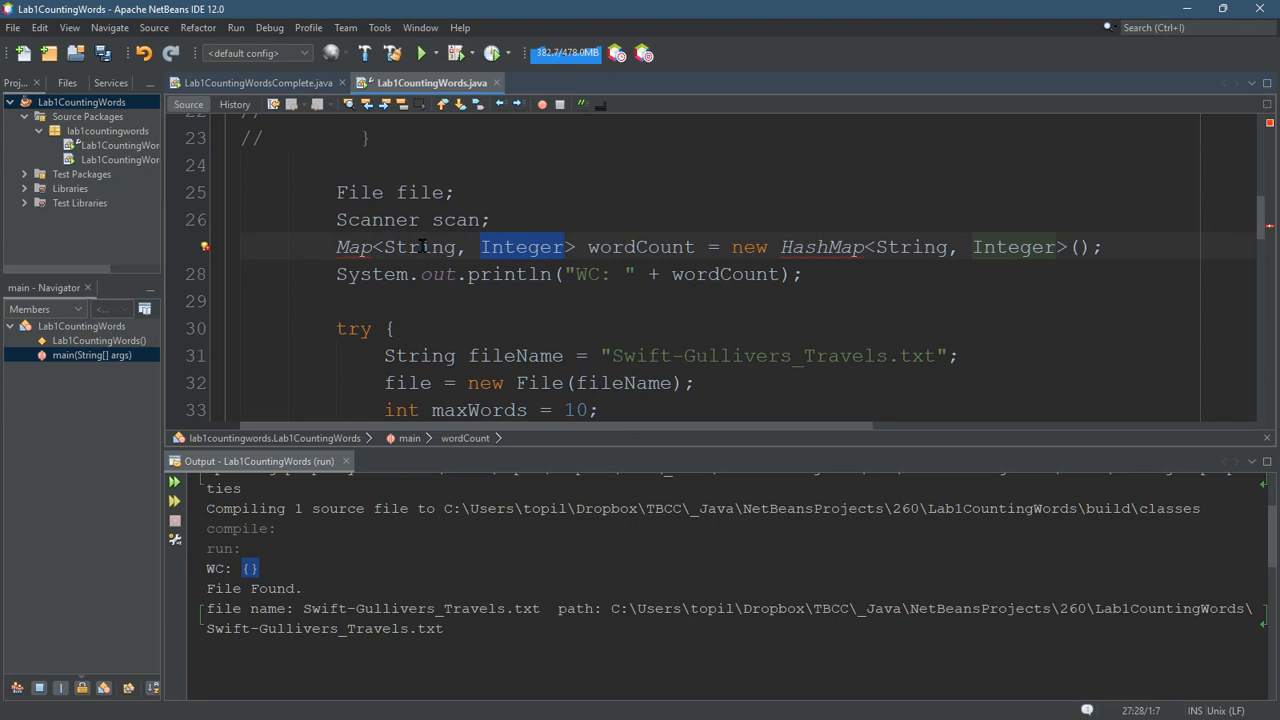
double_click(421, 247)
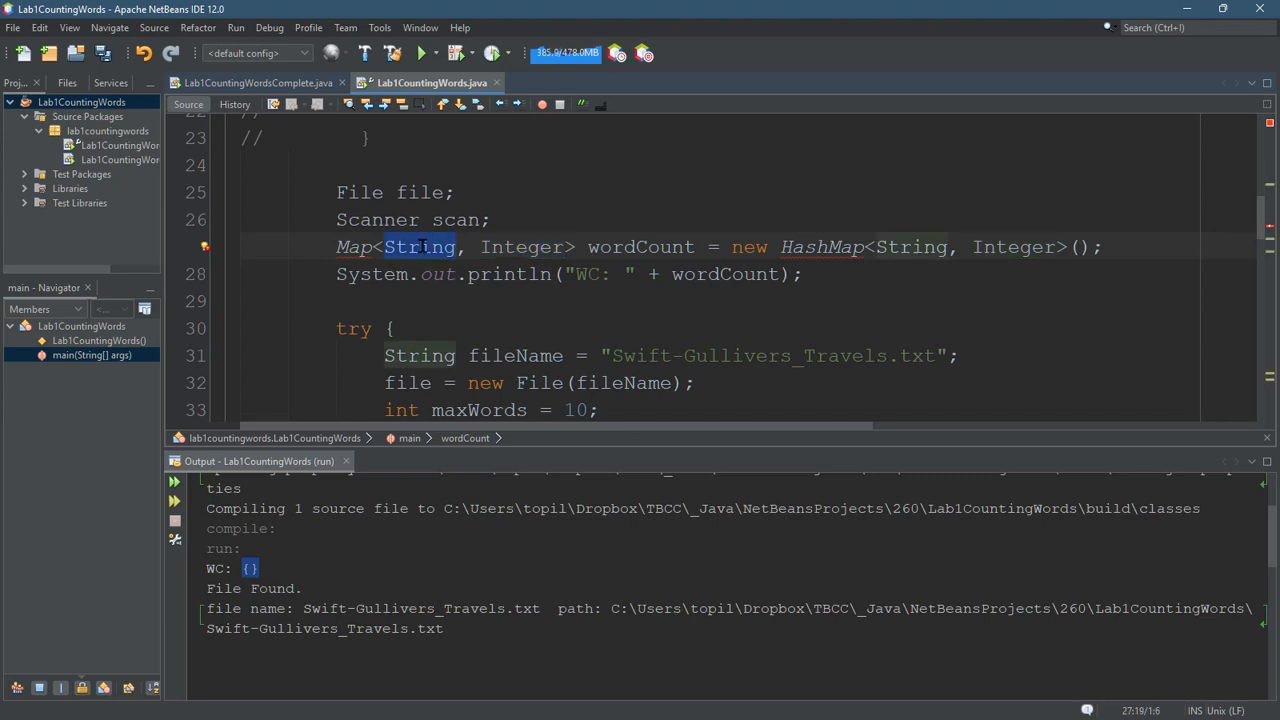
double_click(528, 246)
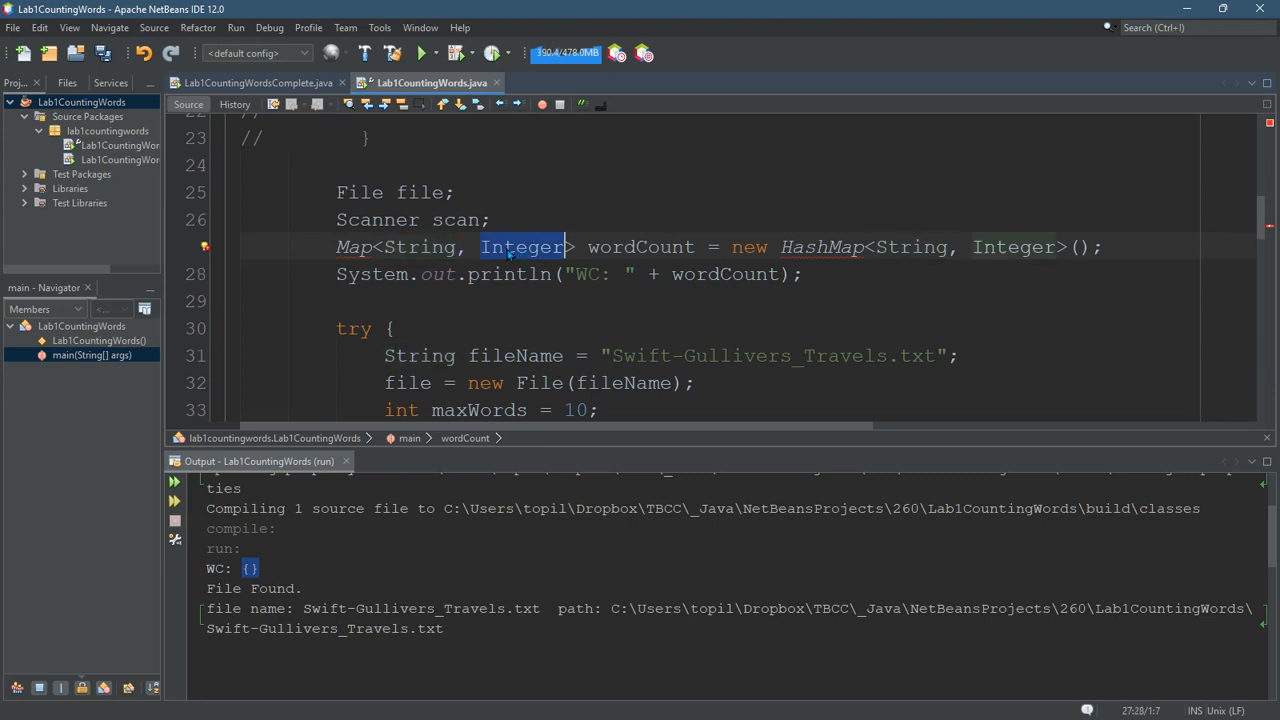
double_click(735, 247)
left_click_drag(735, 247, 1080, 265)
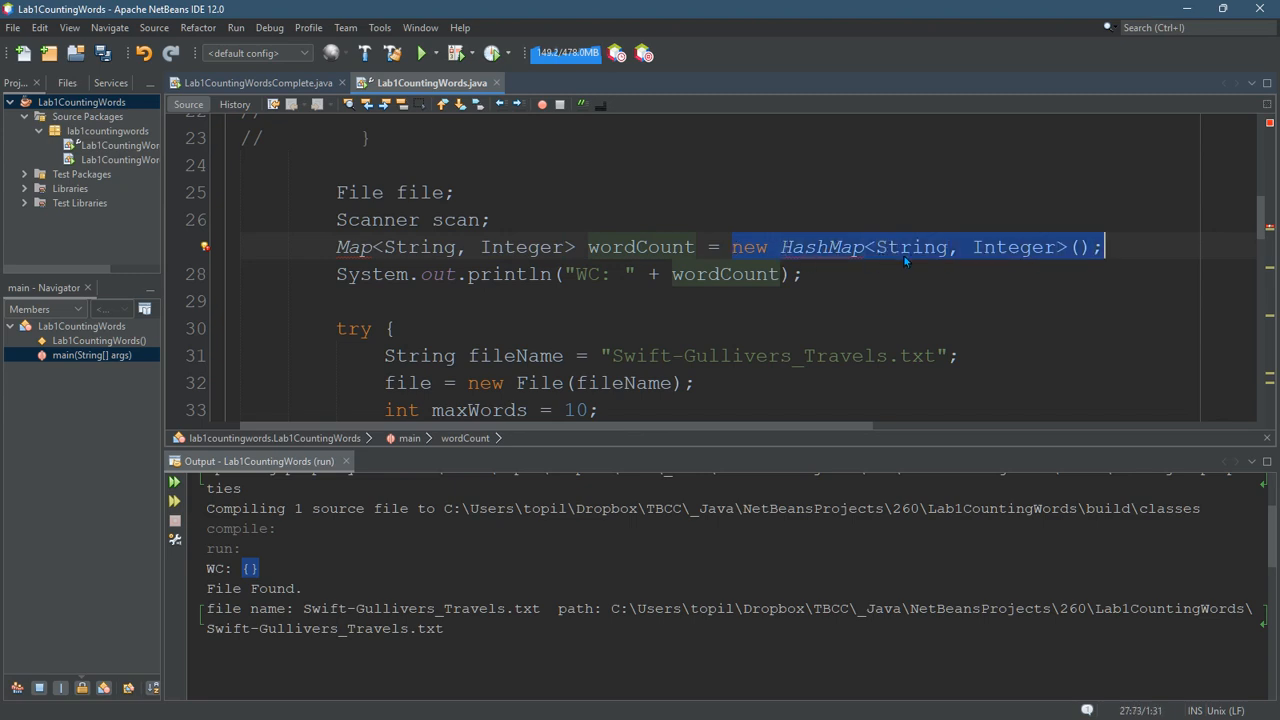
left_click(838, 247)
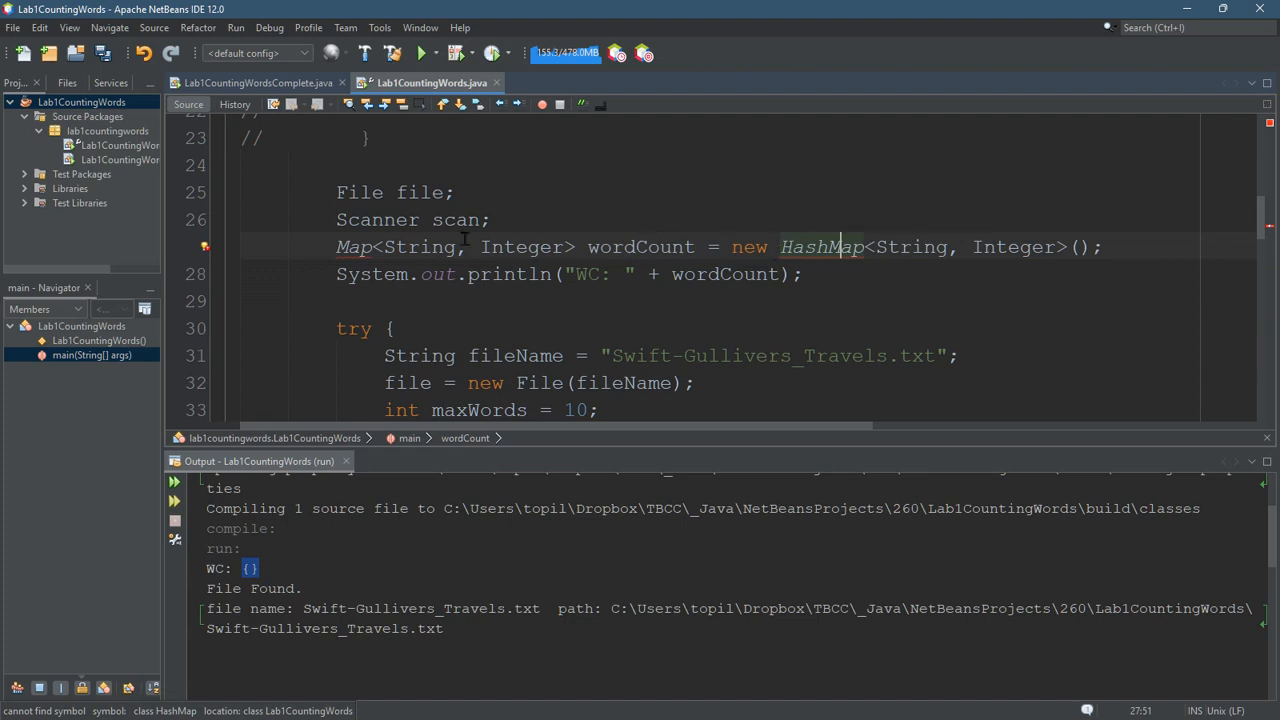
Add the imports for java.util.HashMap and java.util.Map via the suggested fixes
left_click(206, 248)
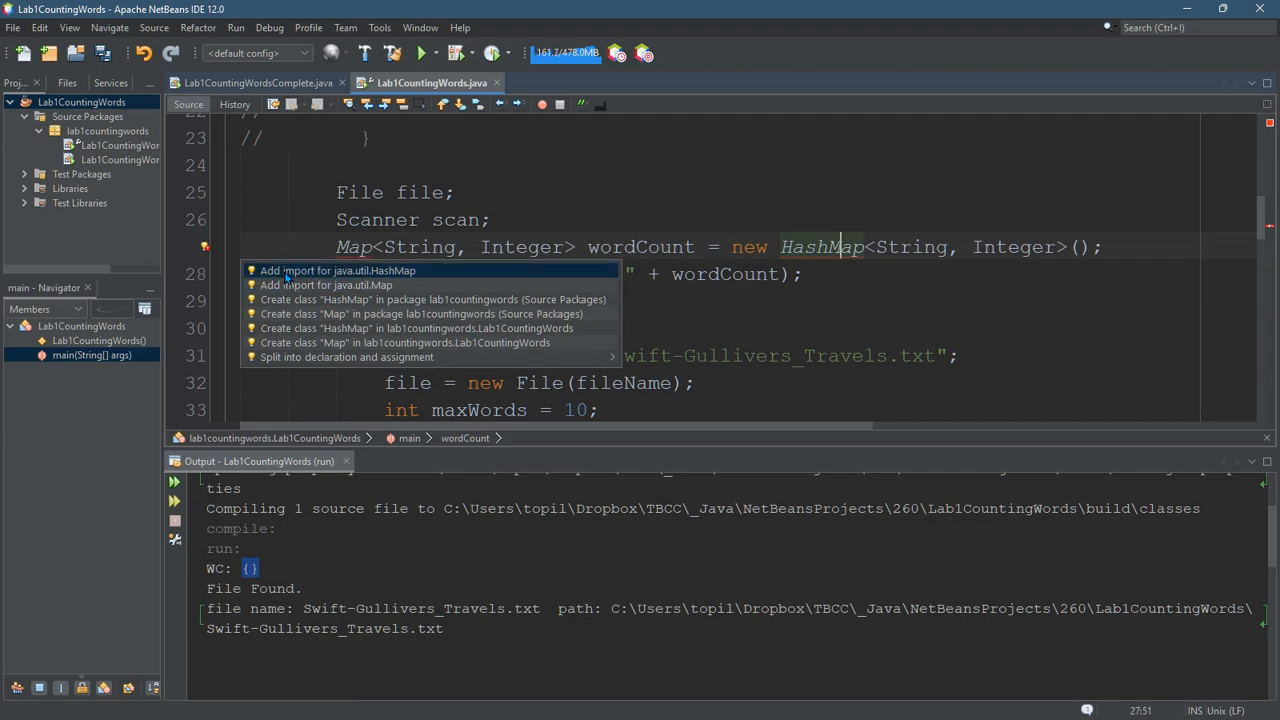
left_click(286, 271)
left_click(206, 276)
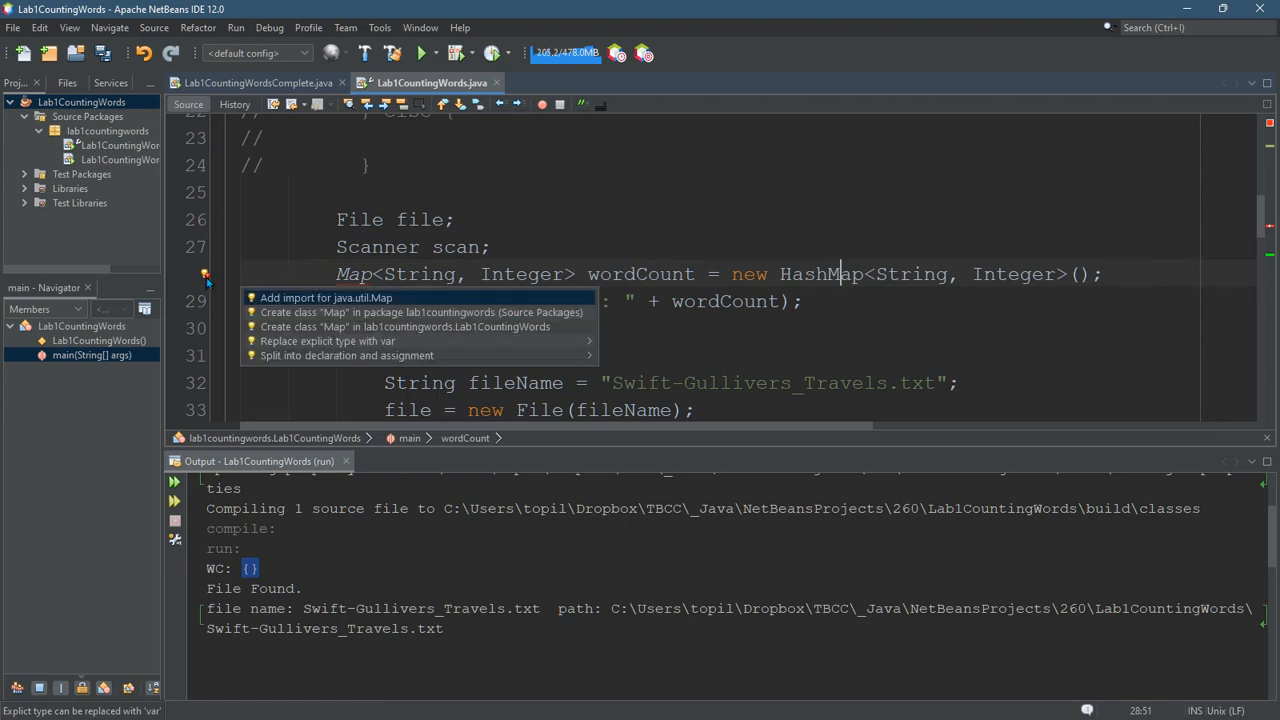
left_click(318, 298)
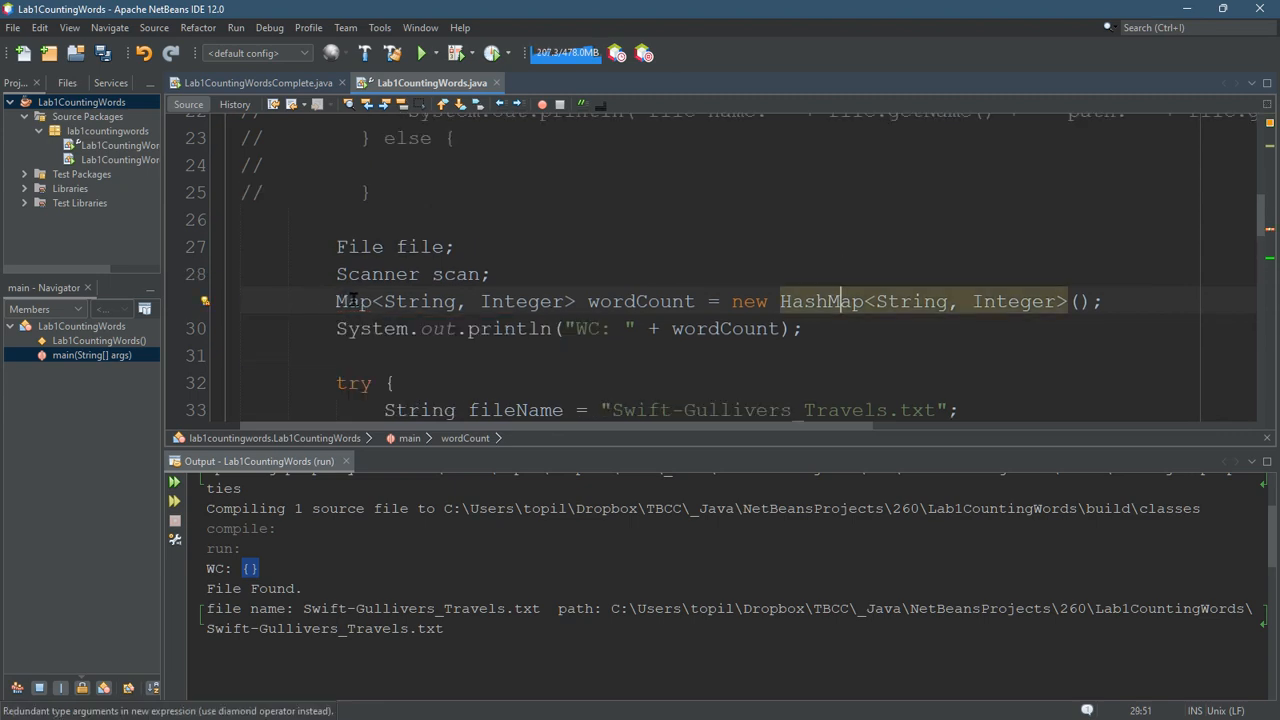
double_click(352, 301)
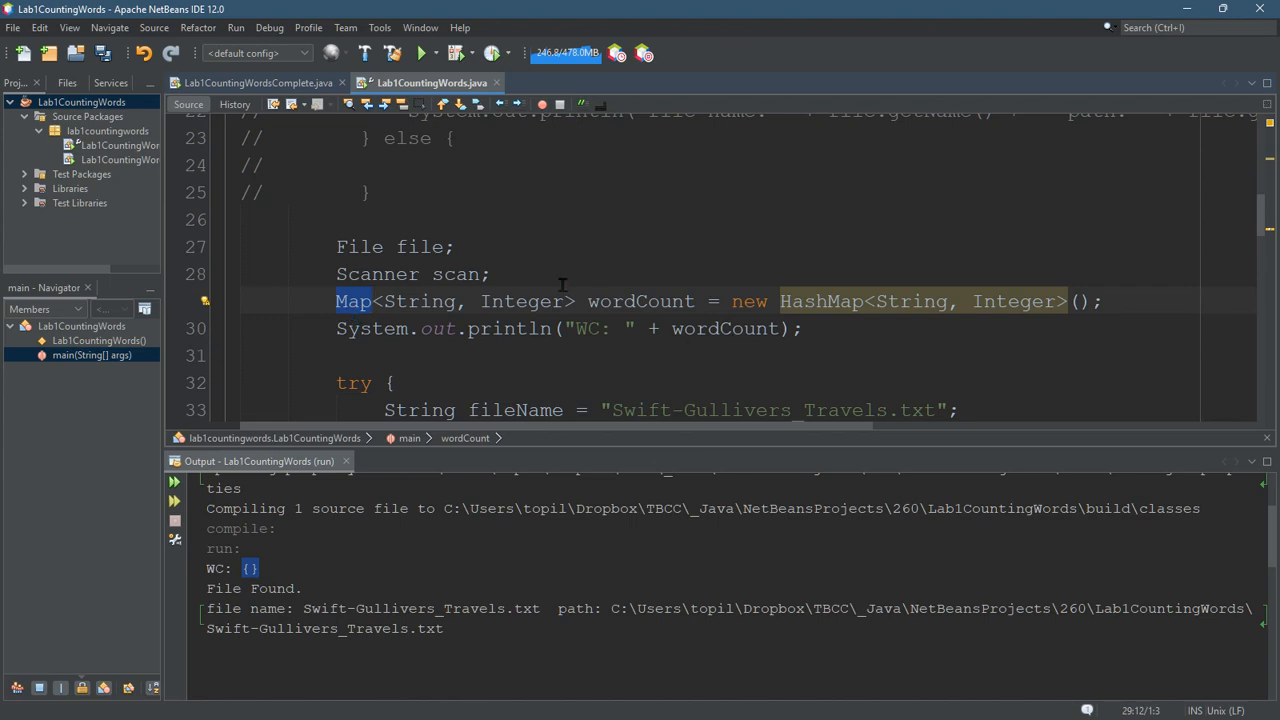
scroll(562, 284, "up", 2)
scroll(562, 284, "up", 4)
scroll(562, 284, "up", 2)
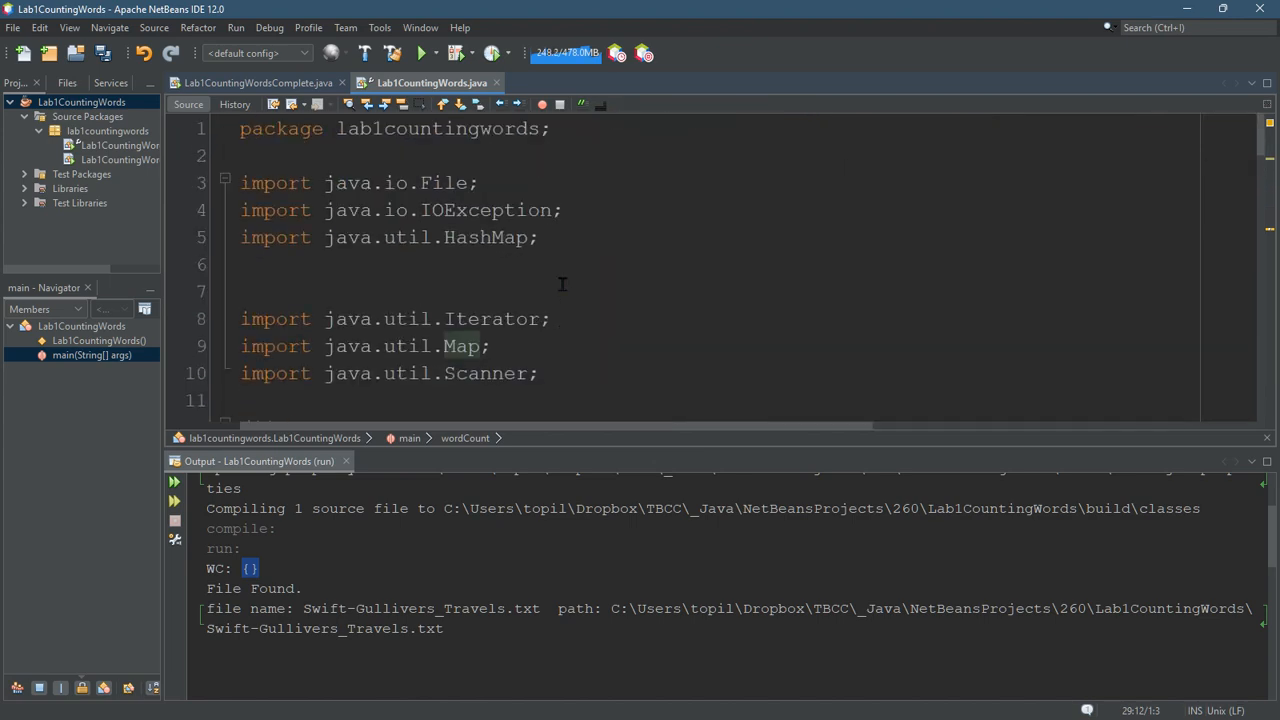
scroll(562, 284, "down", 1)
scroll(562, 284, "up", 1)
Change the HashMap import to java.util.* and delete the leftover individual java.util imports
left_click_drag(551, 376, 250, 247)
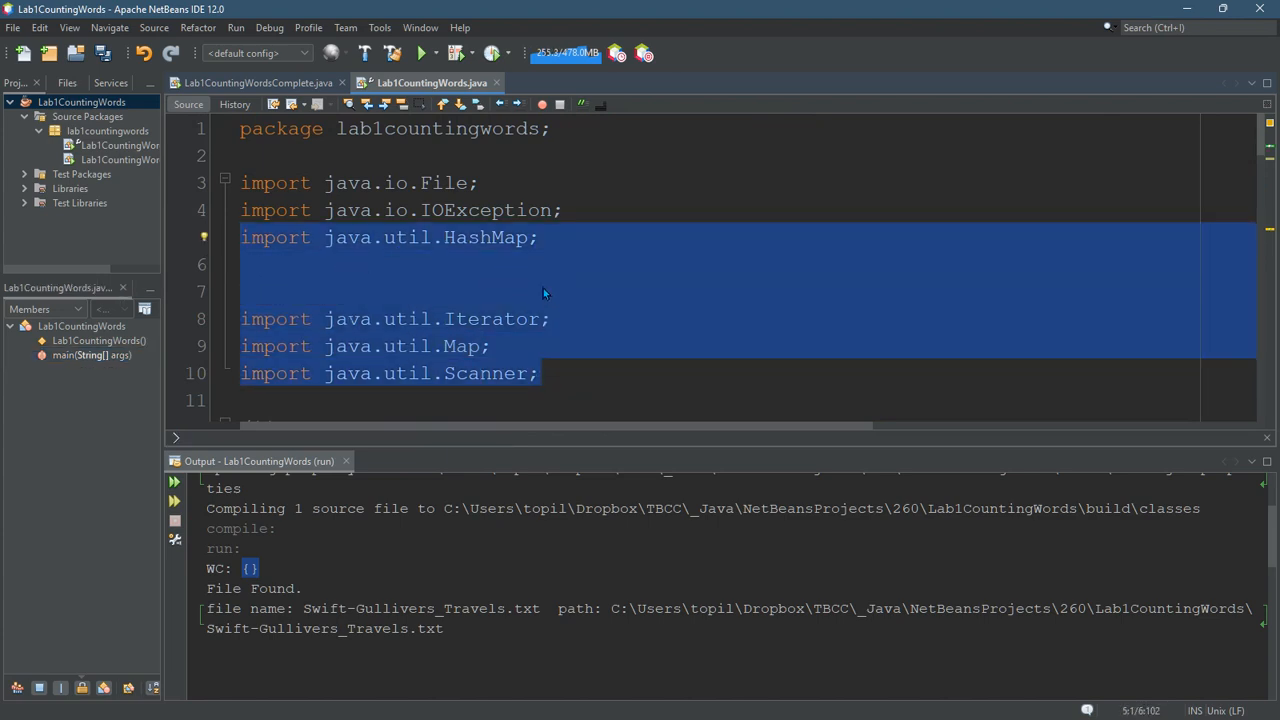
key("End")
key("Left")
key("shift+Left")
key("shift+Left")
key("shift+Left")
key("shift+Left")
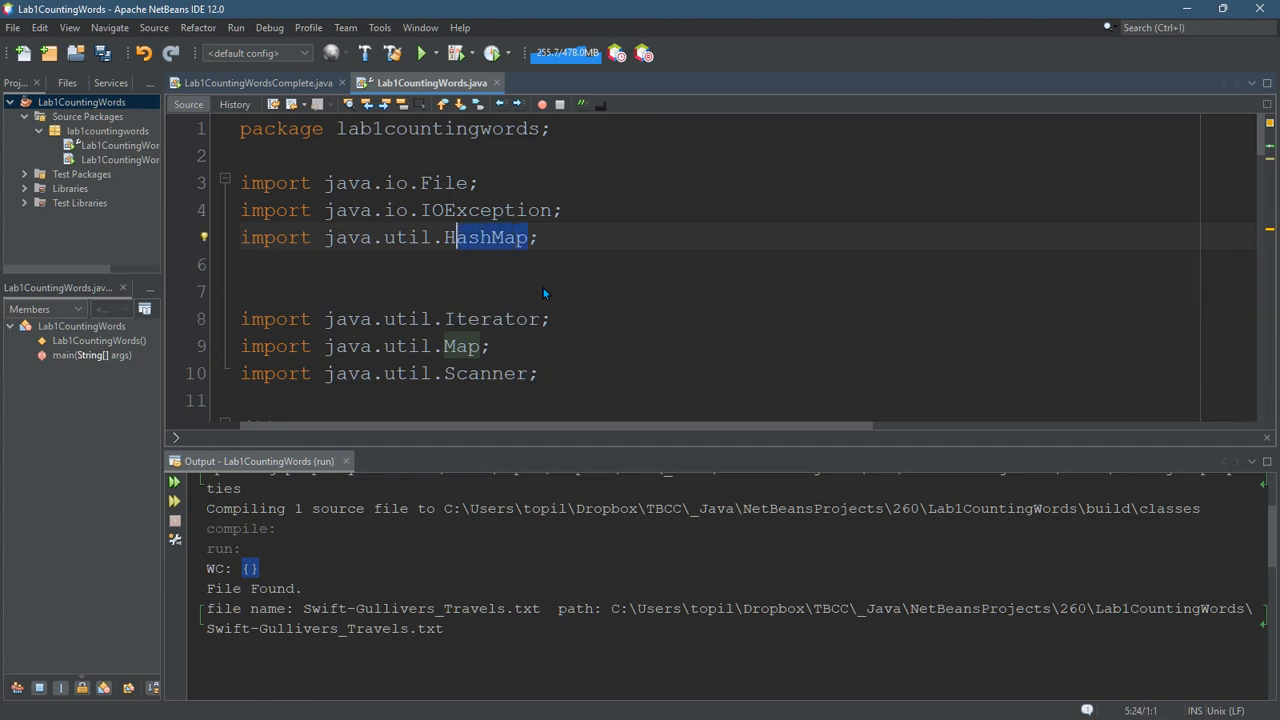
key("shift+Left")
type("*")
key("Down")
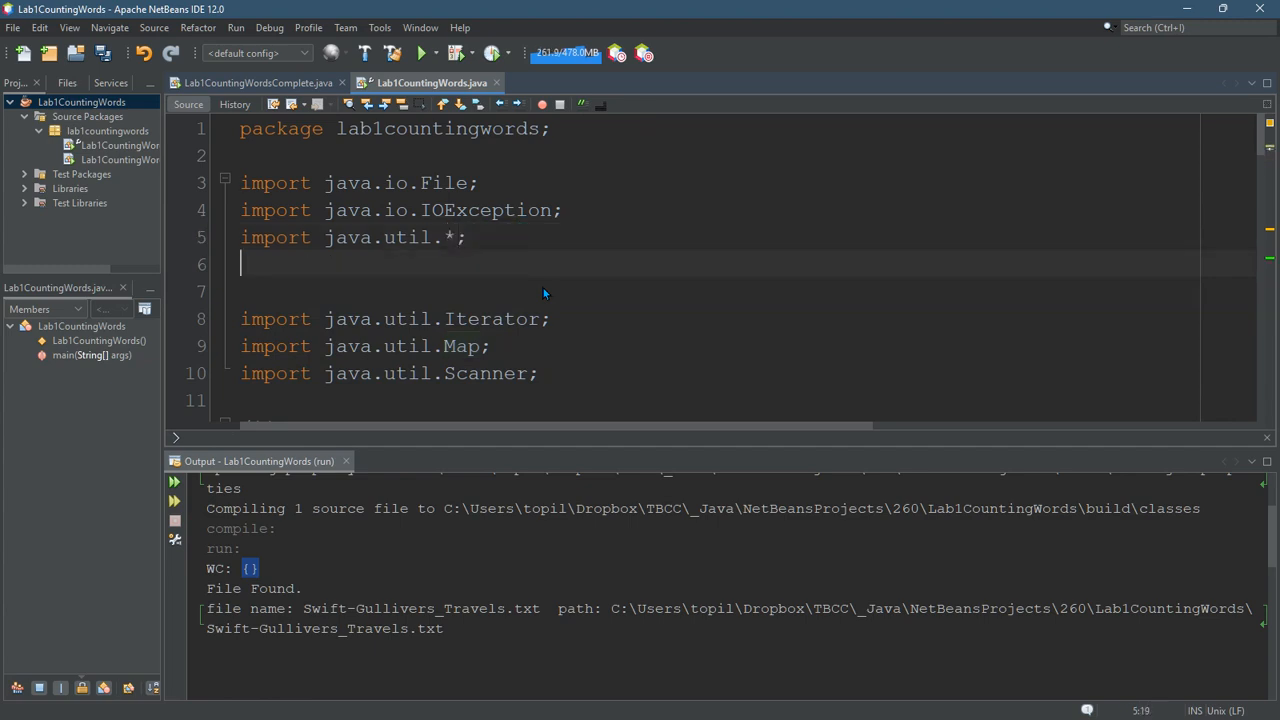
key("Down")
key("shift+Down")
key("shift+Down")
key("shift+Down")
key("shift+Down")
key("Delete")
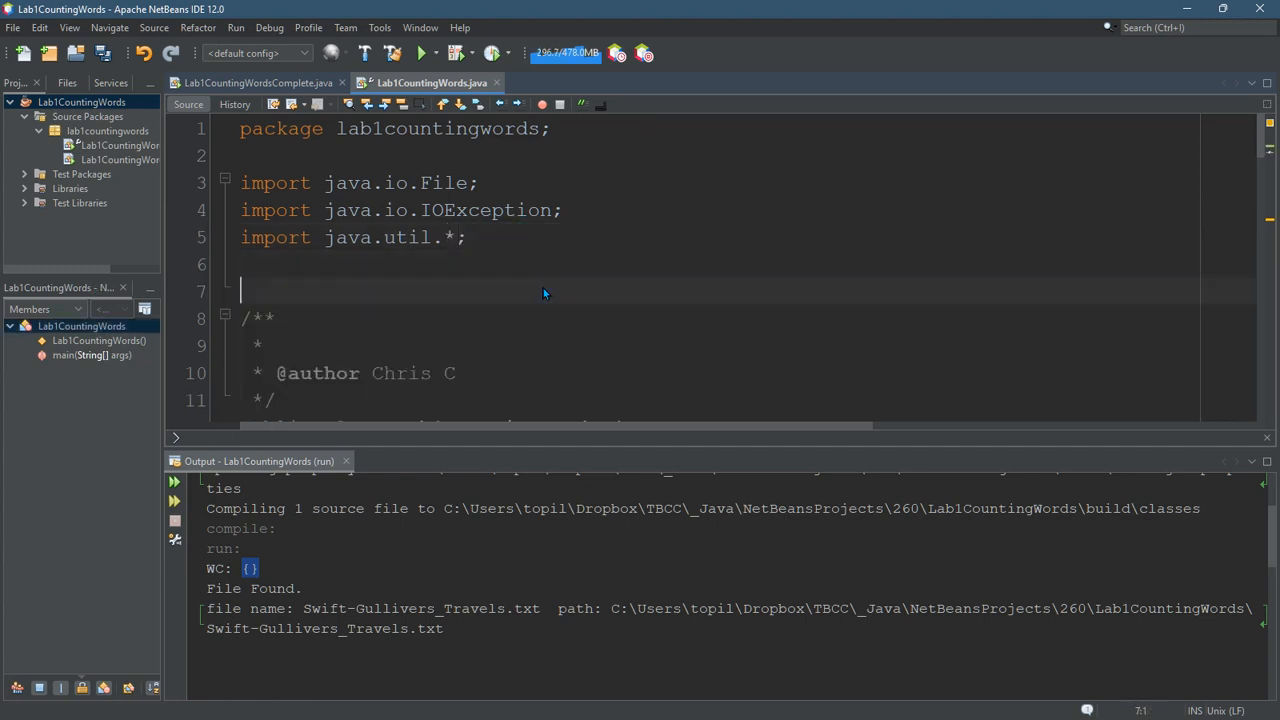
key("BackSpace")
Collapse the File and IOException imports into java.io.* and return to the main method
key("Up")
key("Up")
key("End")
key("Left")
key("shift+Up")
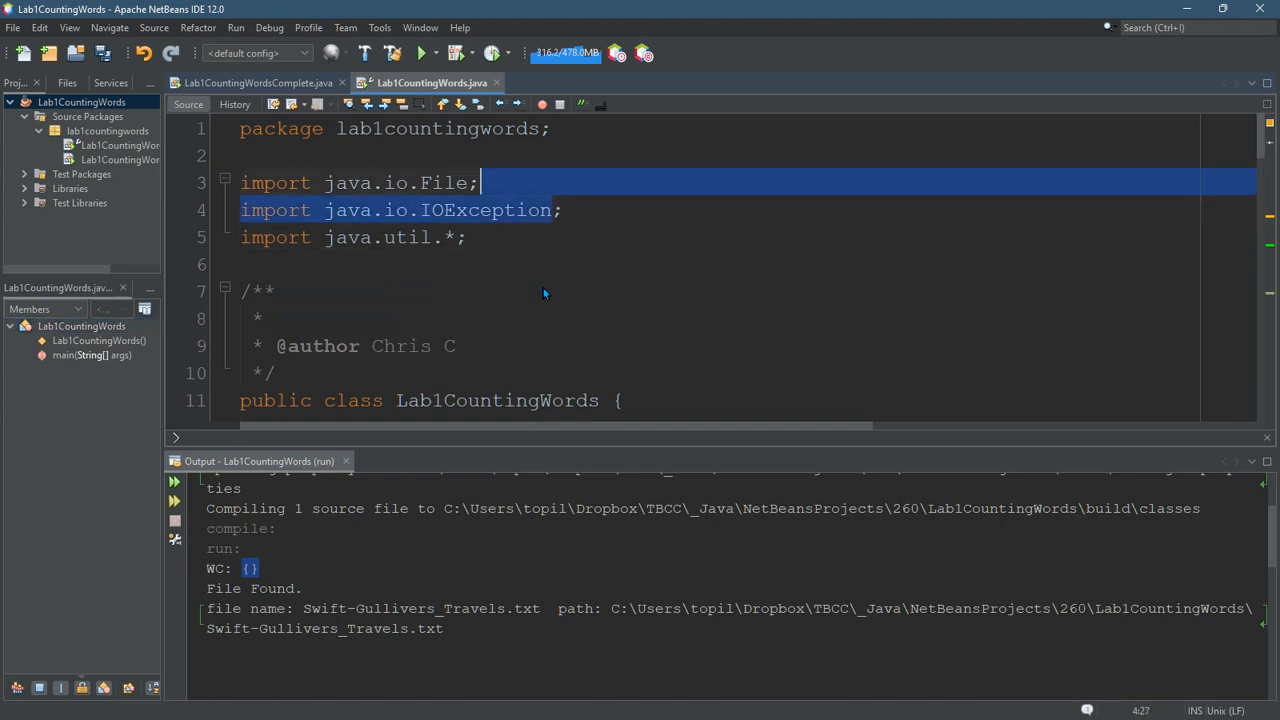
key("shift+Left")
key("shift+Left")
key("shift+Left")
key("shift+Left")
key("shift+Left")
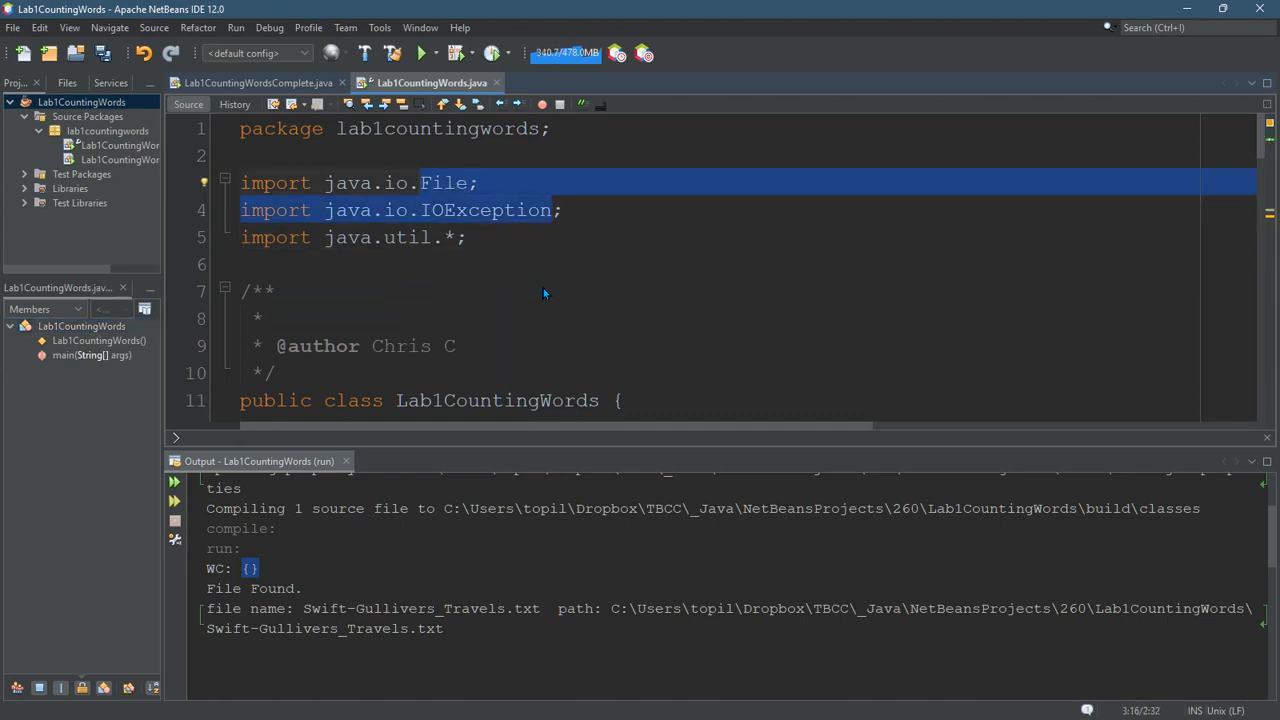
type("*")
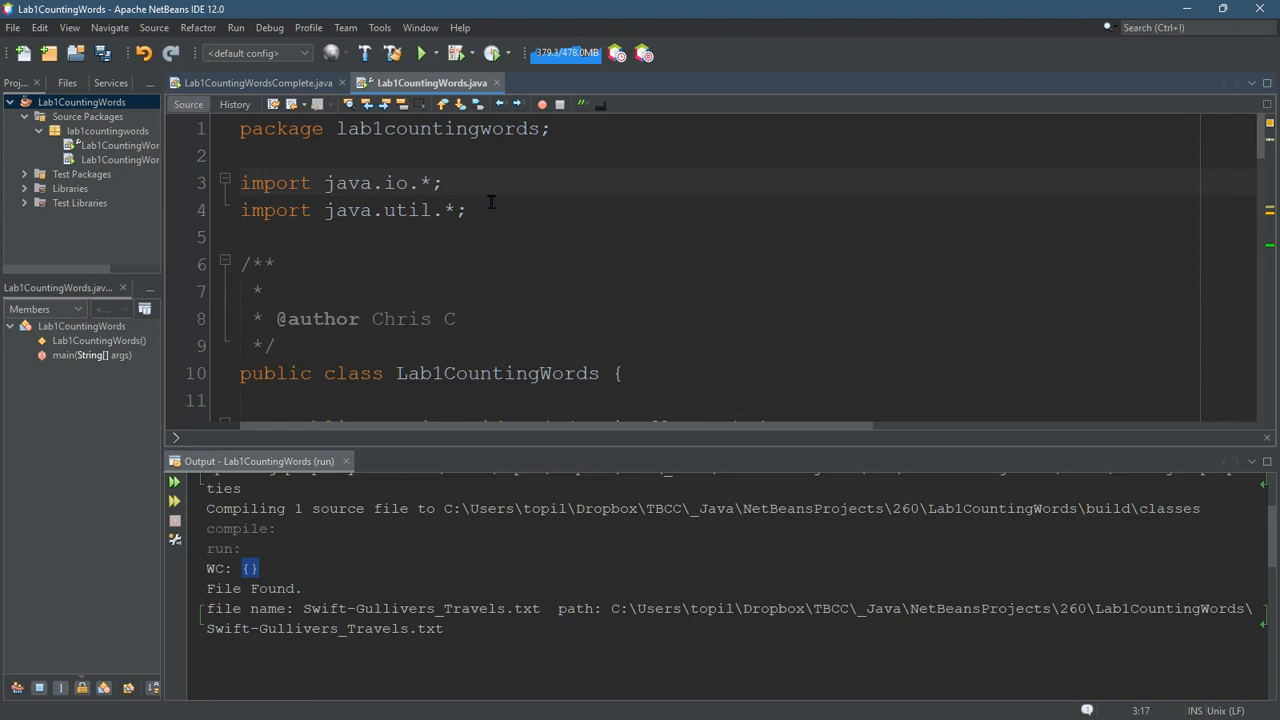
left_click(490, 203)
scroll(700, 278, "down", 2)
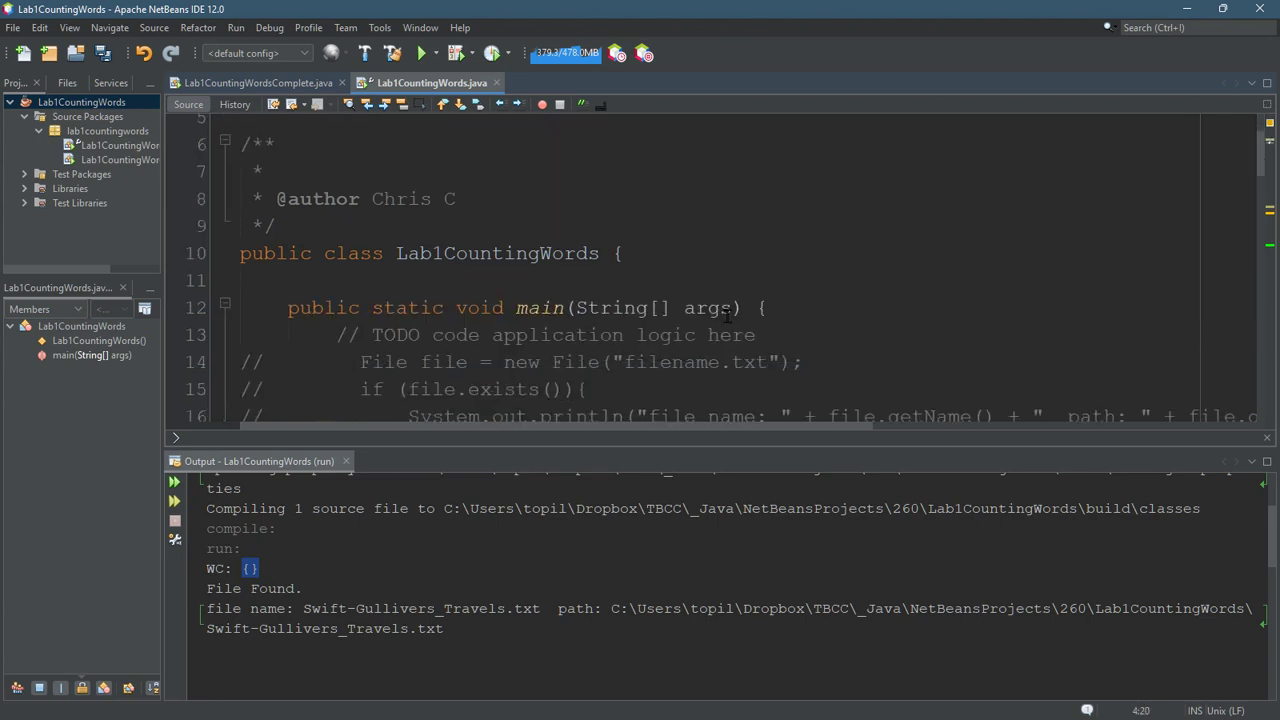
left_click(850, 308)
scroll(850, 308, "down", 2)
scroll(850, 308, "down", 2)
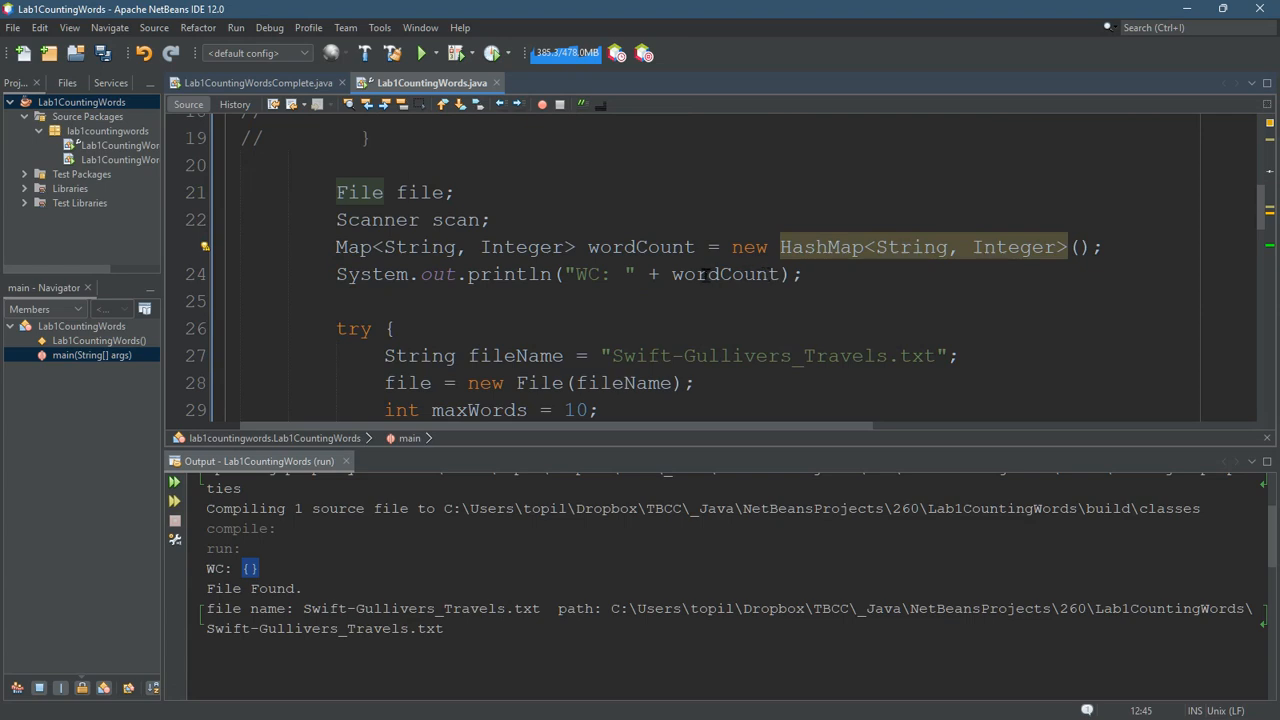
left_click(563, 274)
left_click_drag(563, 274, 855, 280)
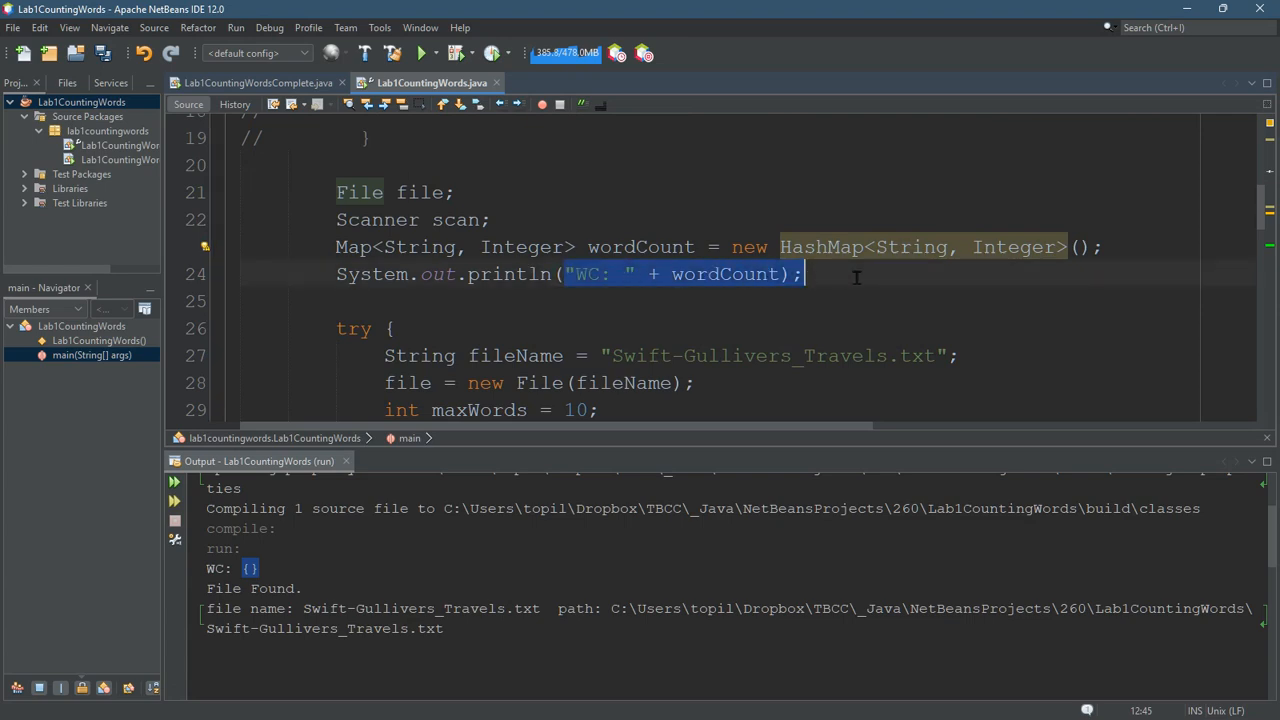
left_click(855, 280)
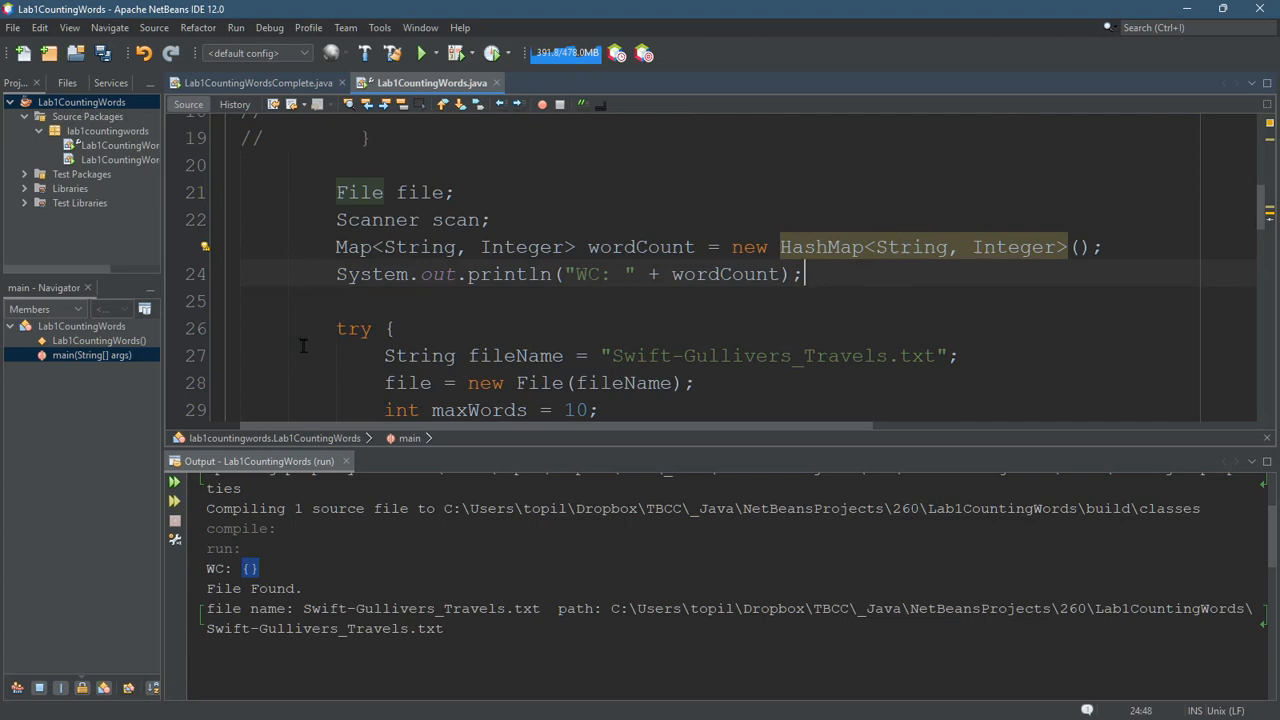
scroll(311, 318, "down", 1)
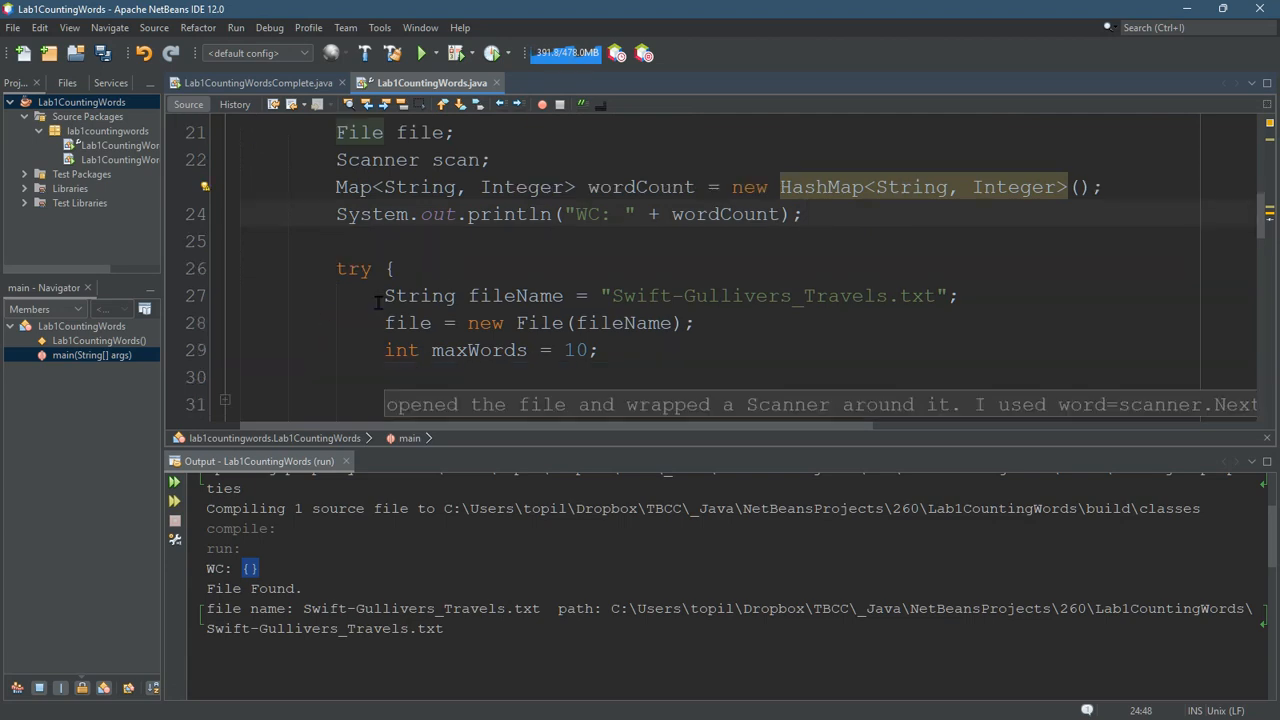
left_click_drag(385, 296, 612, 323)
left_click(468, 325)
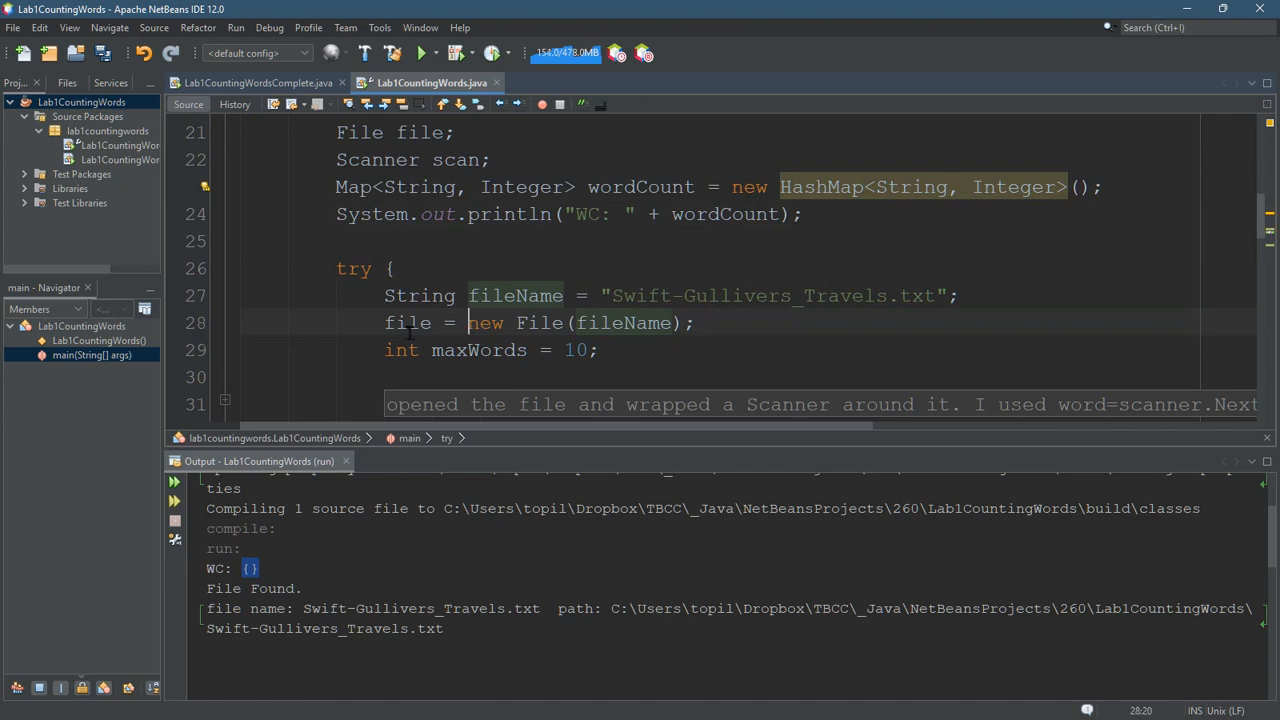
scroll(409, 333, "down", 1)
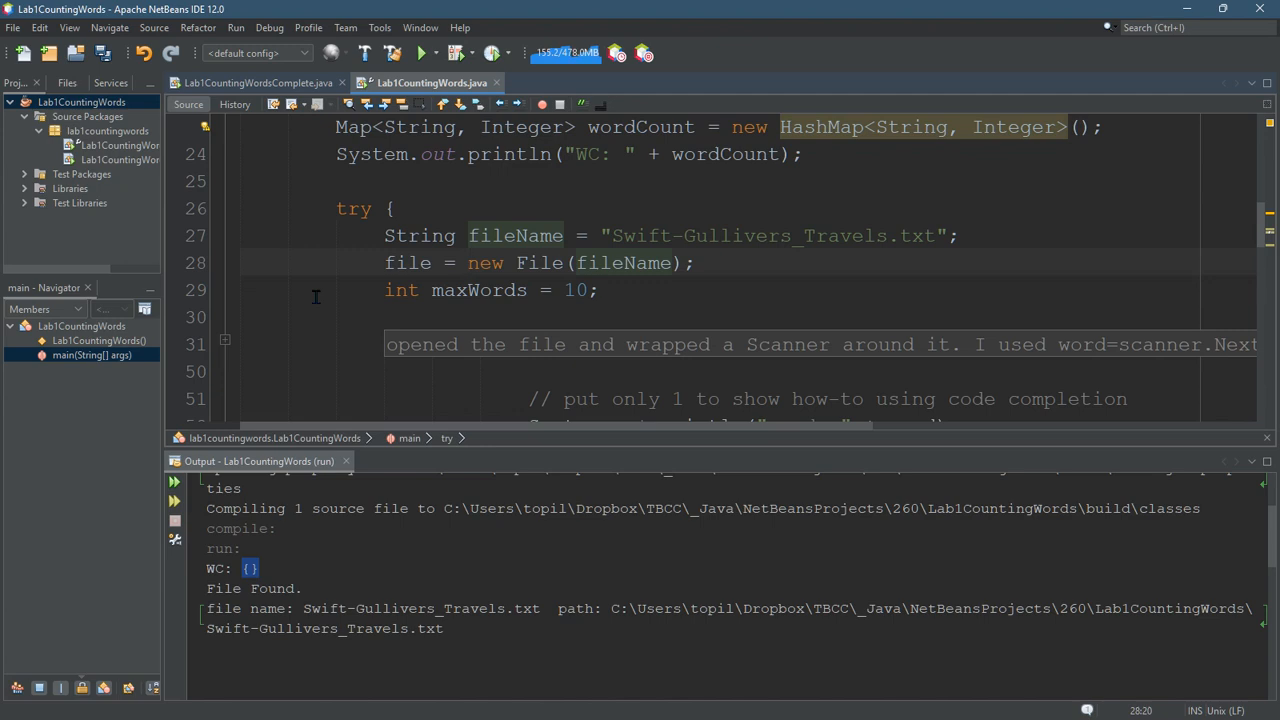
scroll(313, 296, "up", 1)
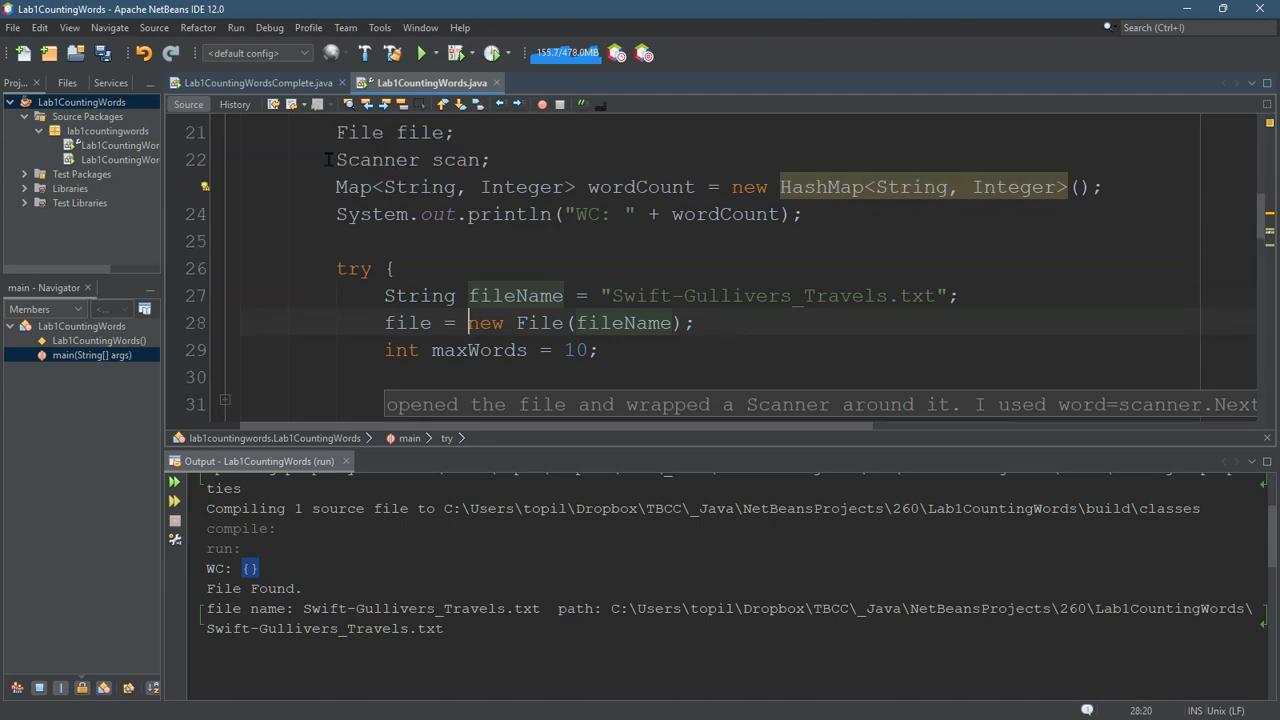
left_click_drag(334, 160, 527, 163)
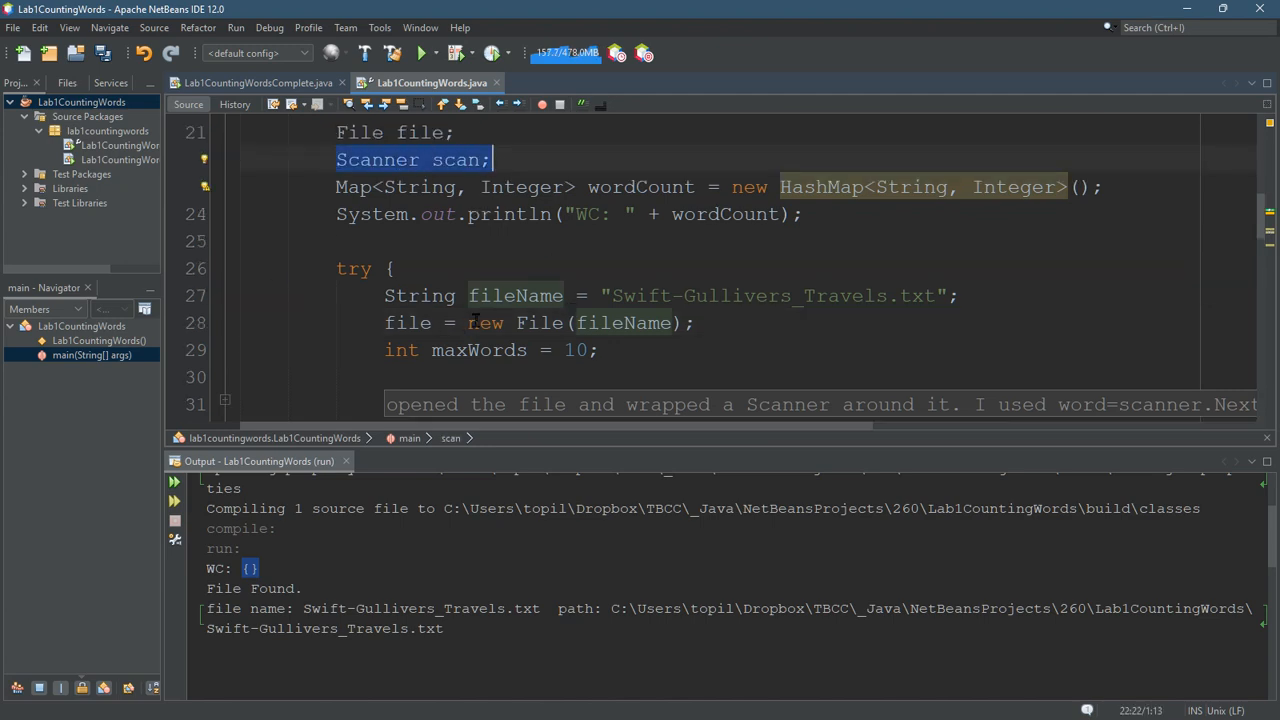
left_click(408, 323)
double_click(408, 323)
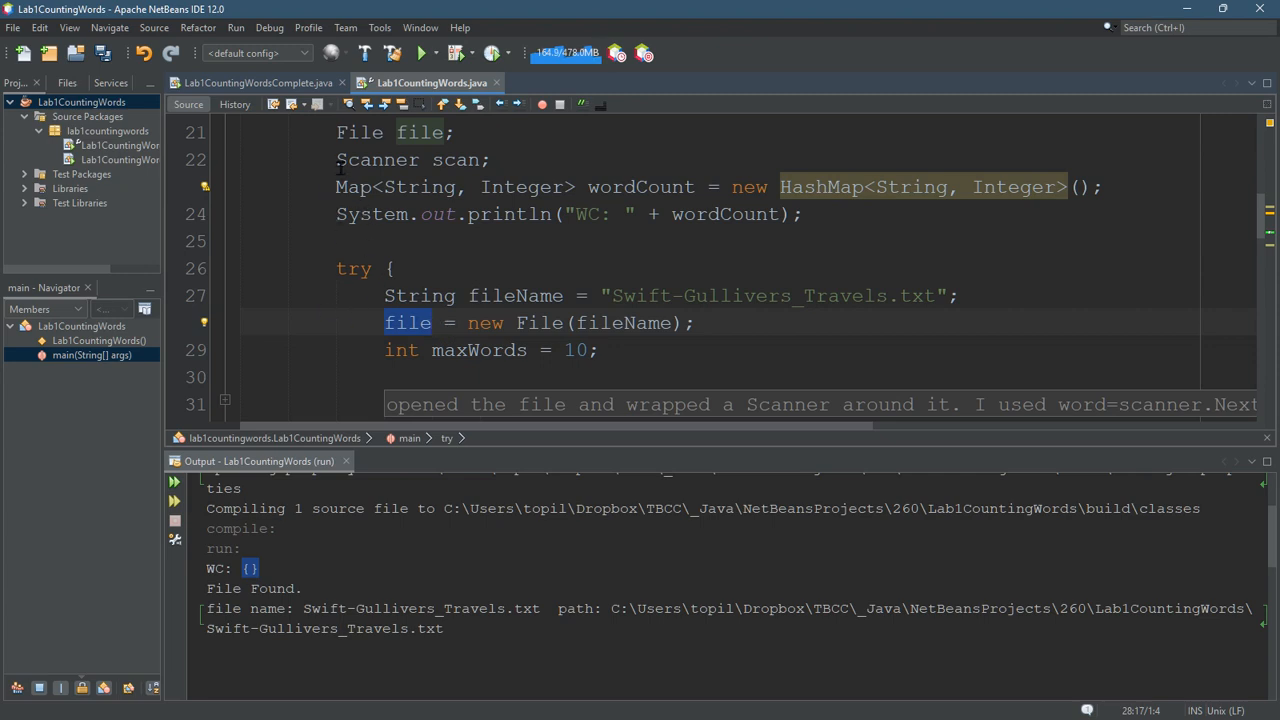
left_click_drag(483, 160, 432, 160)
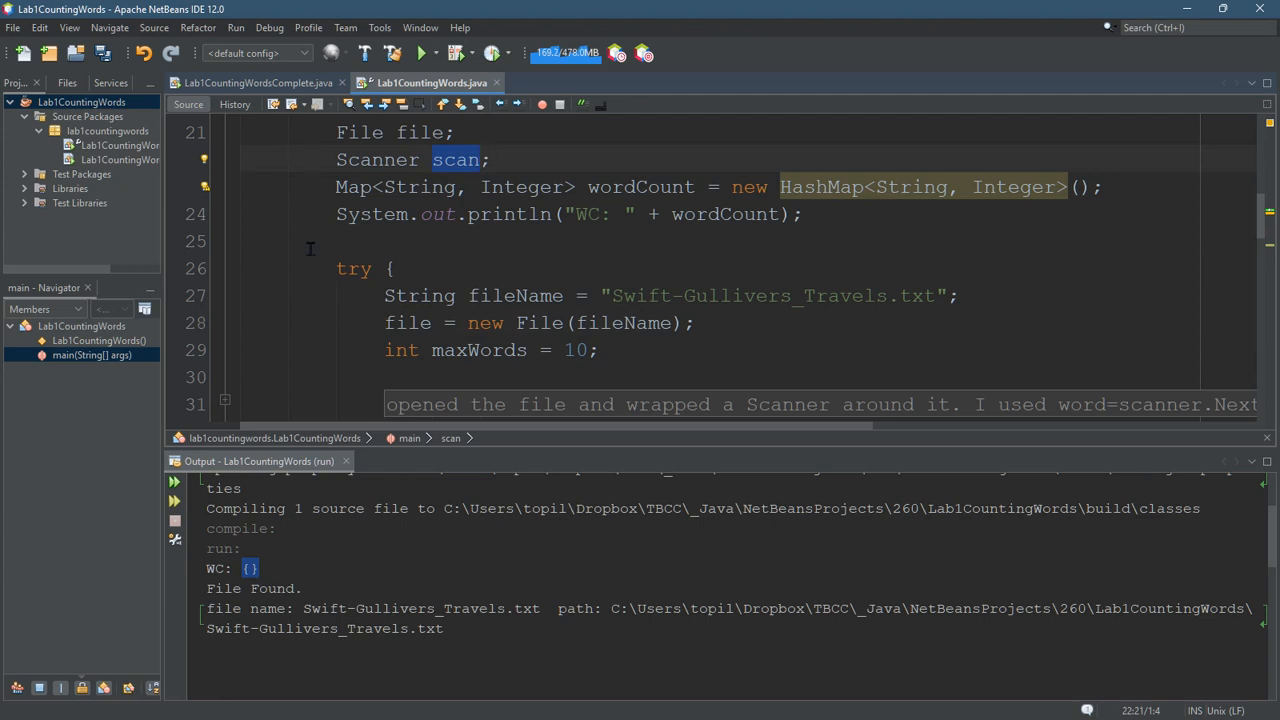
scroll(277, 250, "down", 2)
scroll(277, 250, "down", 1)
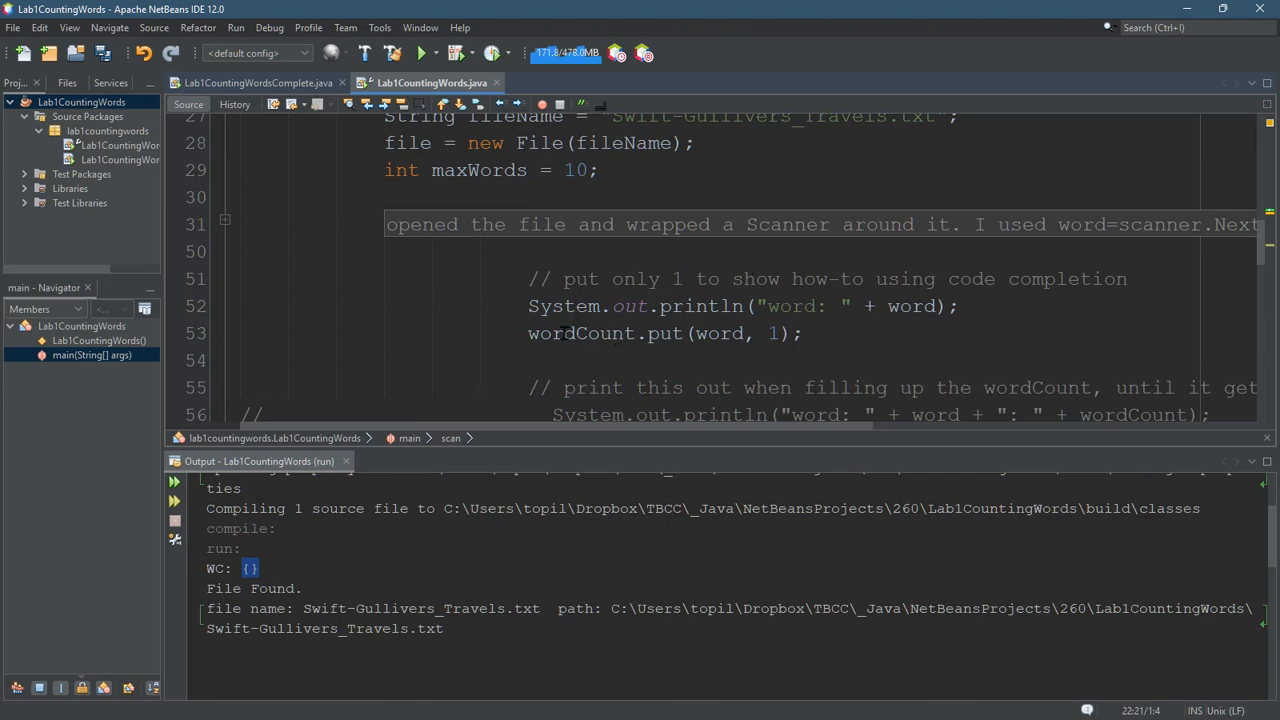
double_click(906, 307)
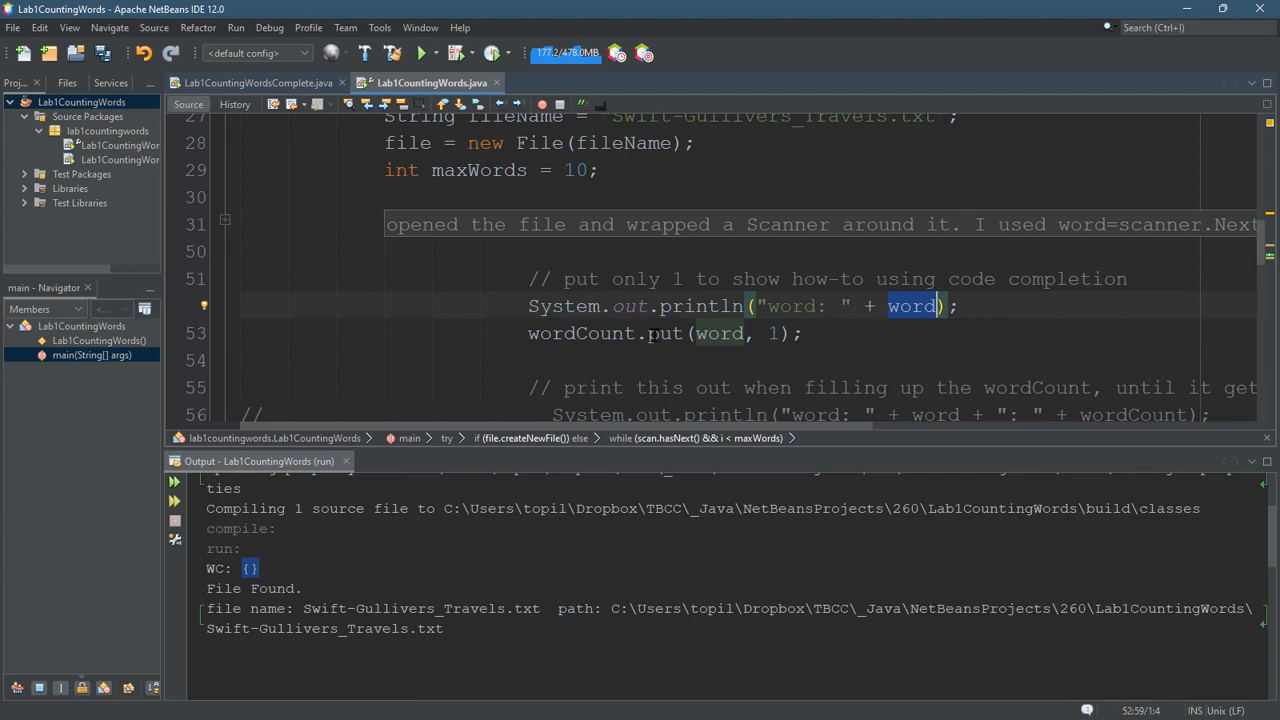
double_click(574, 170)
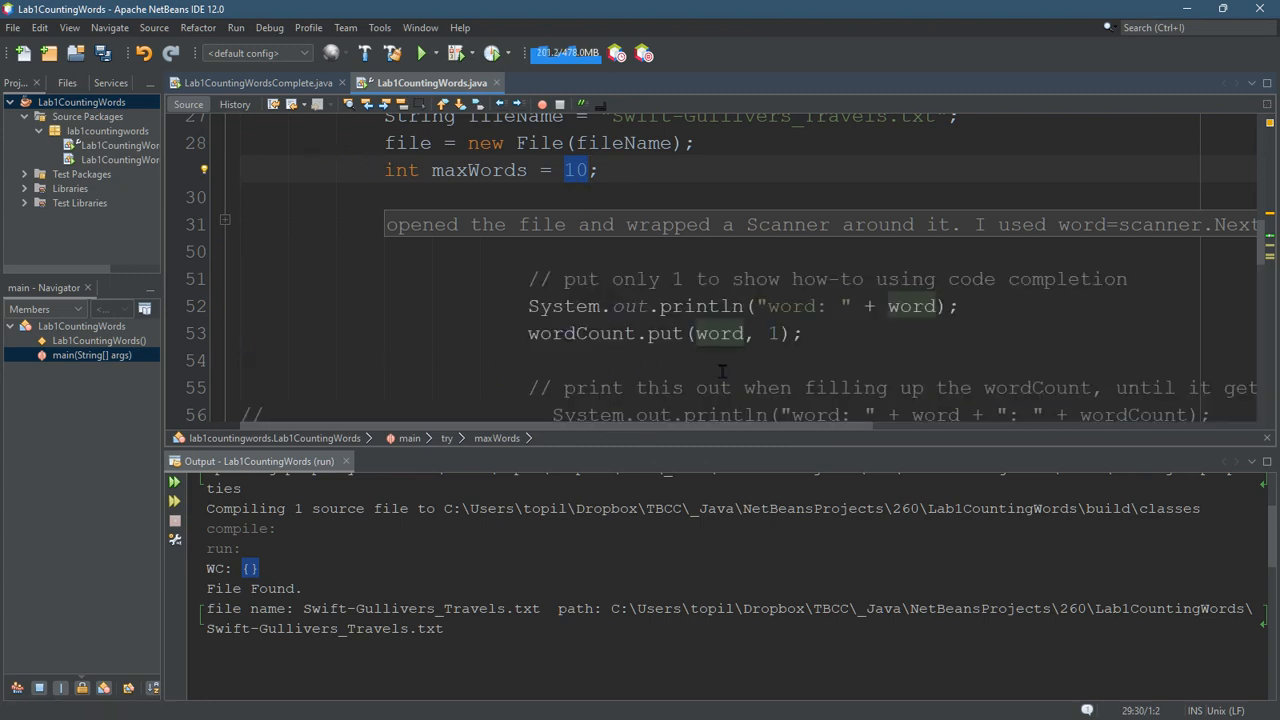
left_click(865, 338)
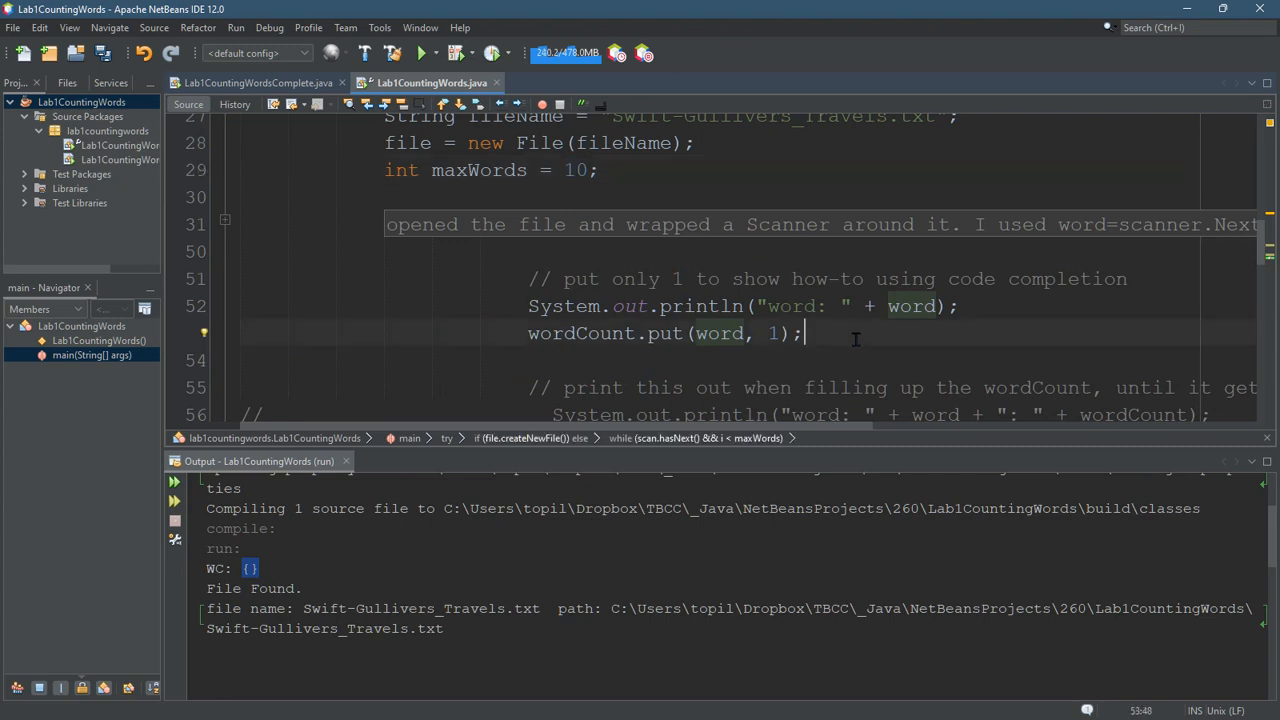
scroll(855, 340, "down", 1)
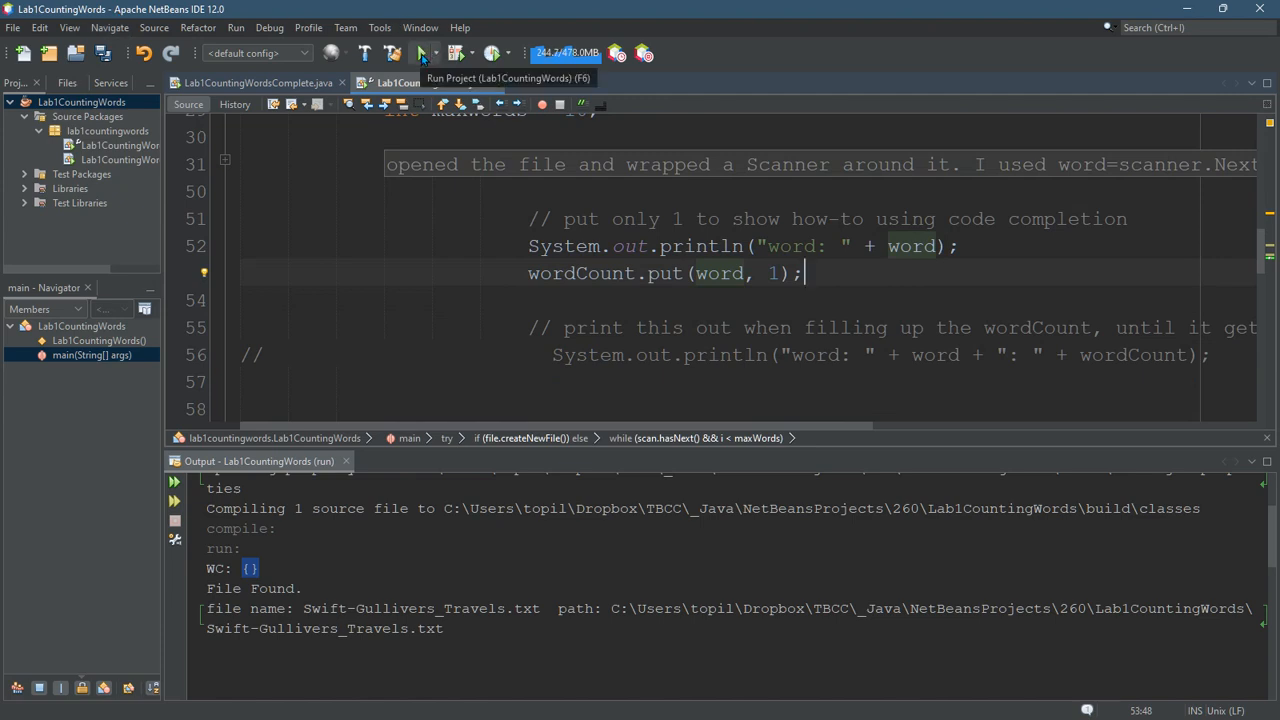
Run the project and highlight the filled WC map, the empty WC: {} line and the File Found lines in the output
left_click(421, 55)
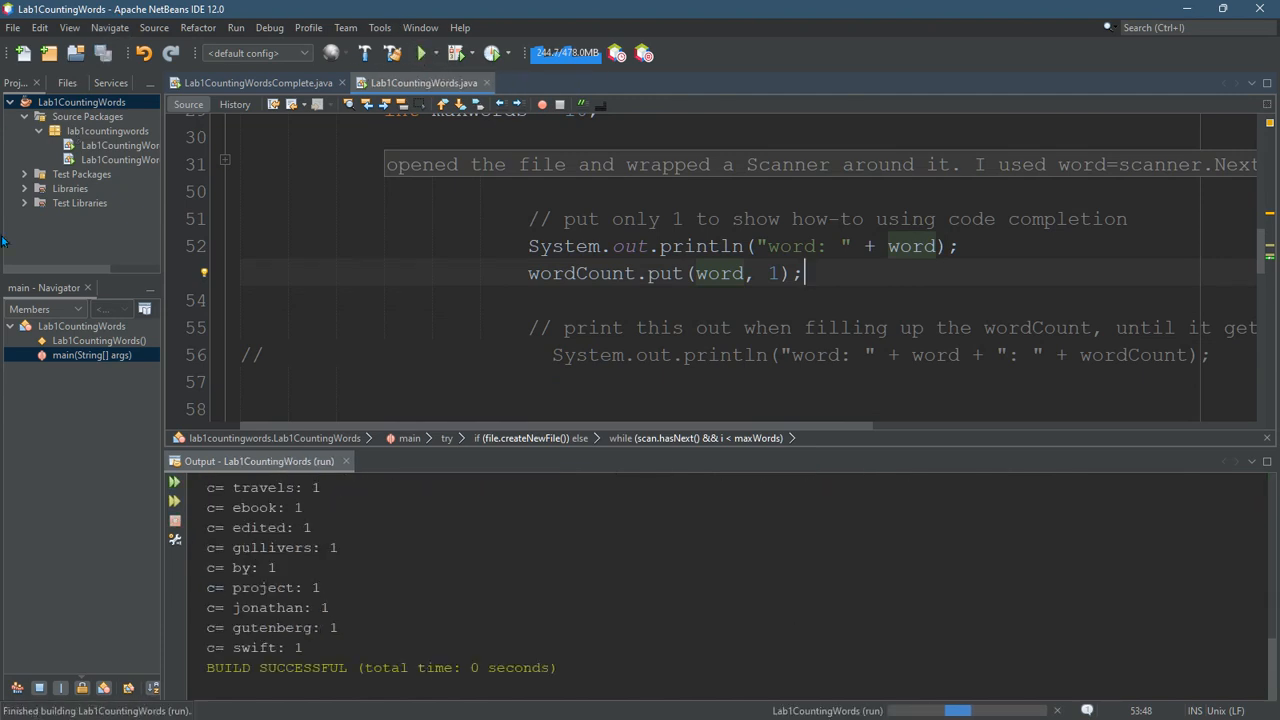
scroll(681, 663, "up", 5)
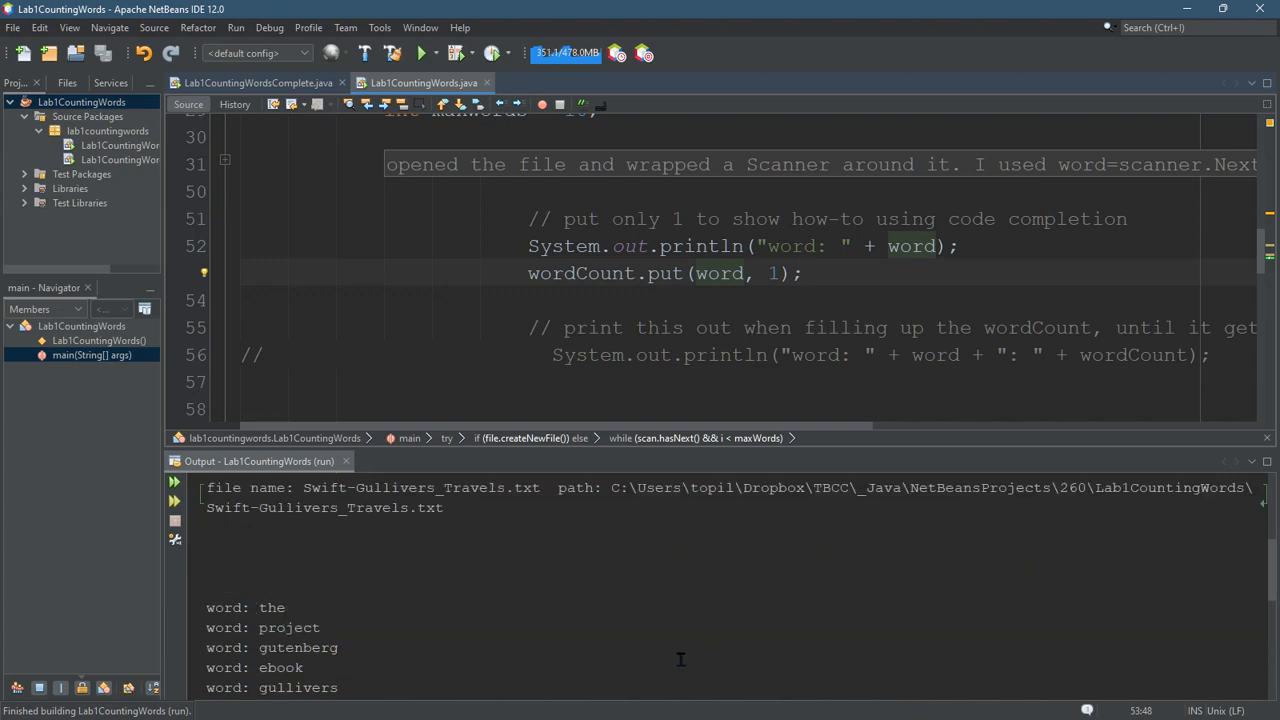
scroll(360, 595, "down", 4)
scroll(350, 580, "up", 2)
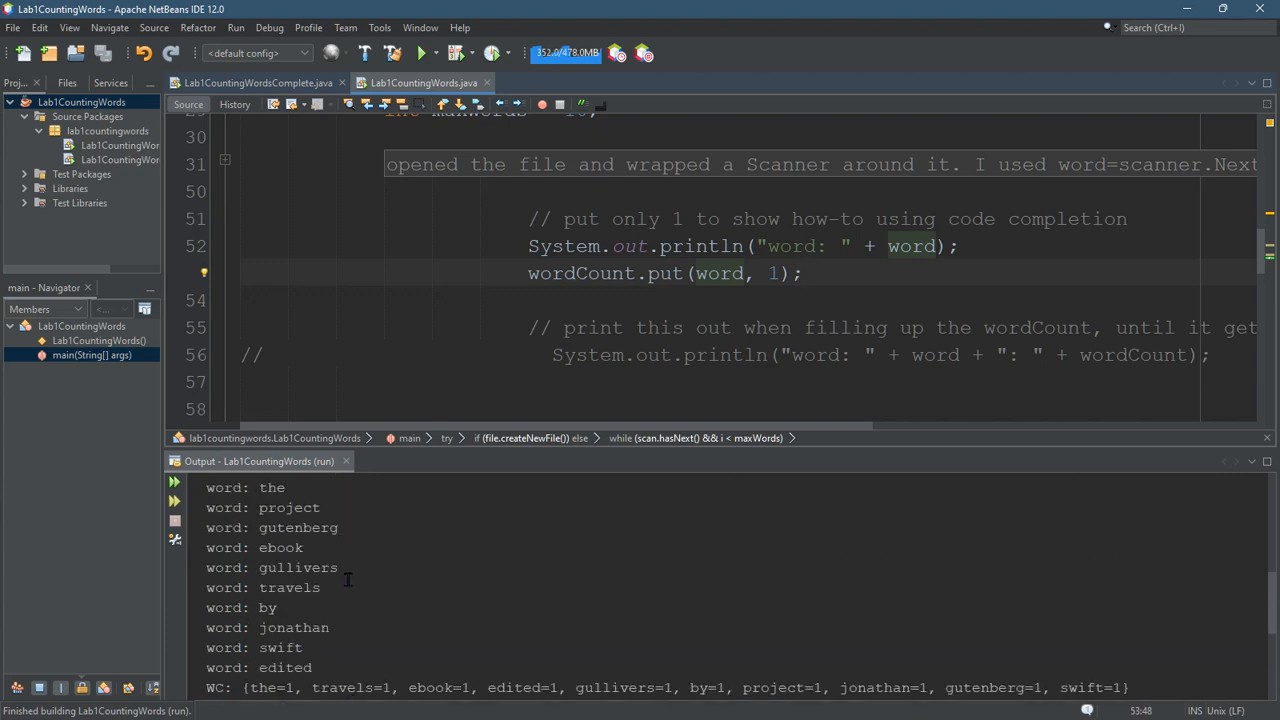
scroll(346, 578, "up", 1)
scroll(300, 560, "down", 2)
scroll(289, 549, "up", 1)
scroll(289, 549, "up", 3)
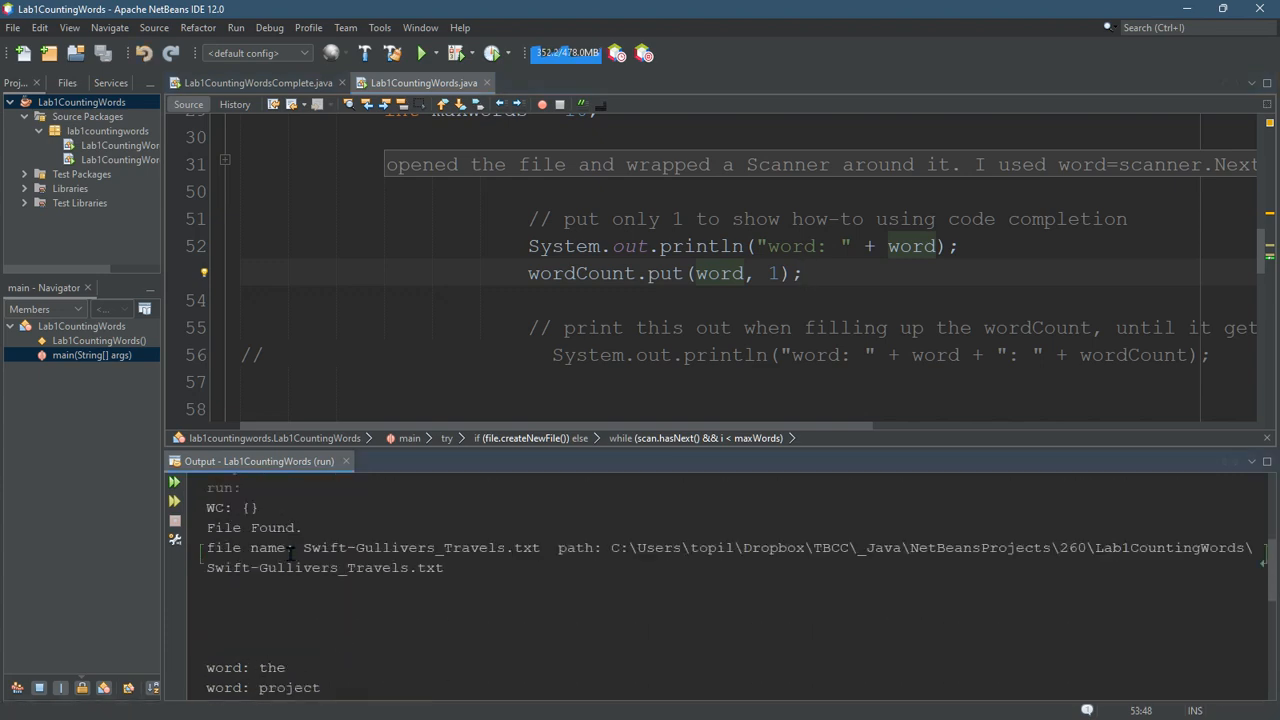
left_click_drag(208, 667, 321, 670)
scroll(345, 628, "down", 1)
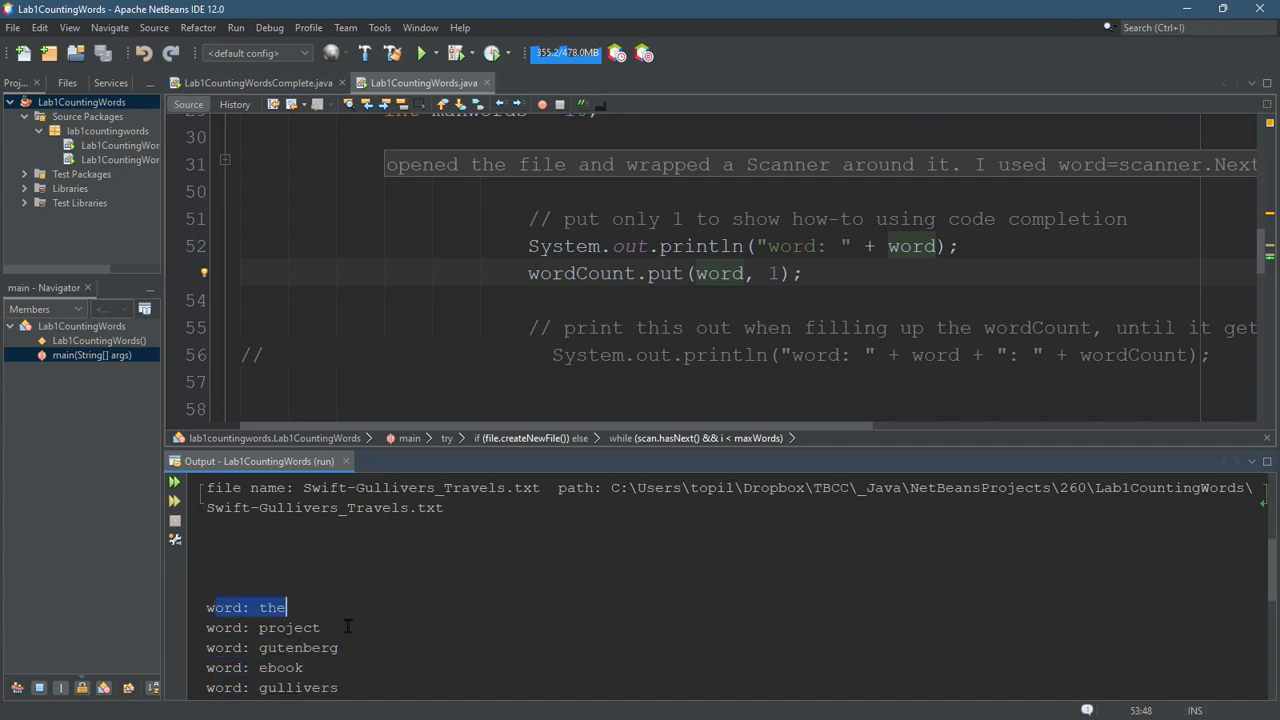
scroll(348, 627, "down", 2)
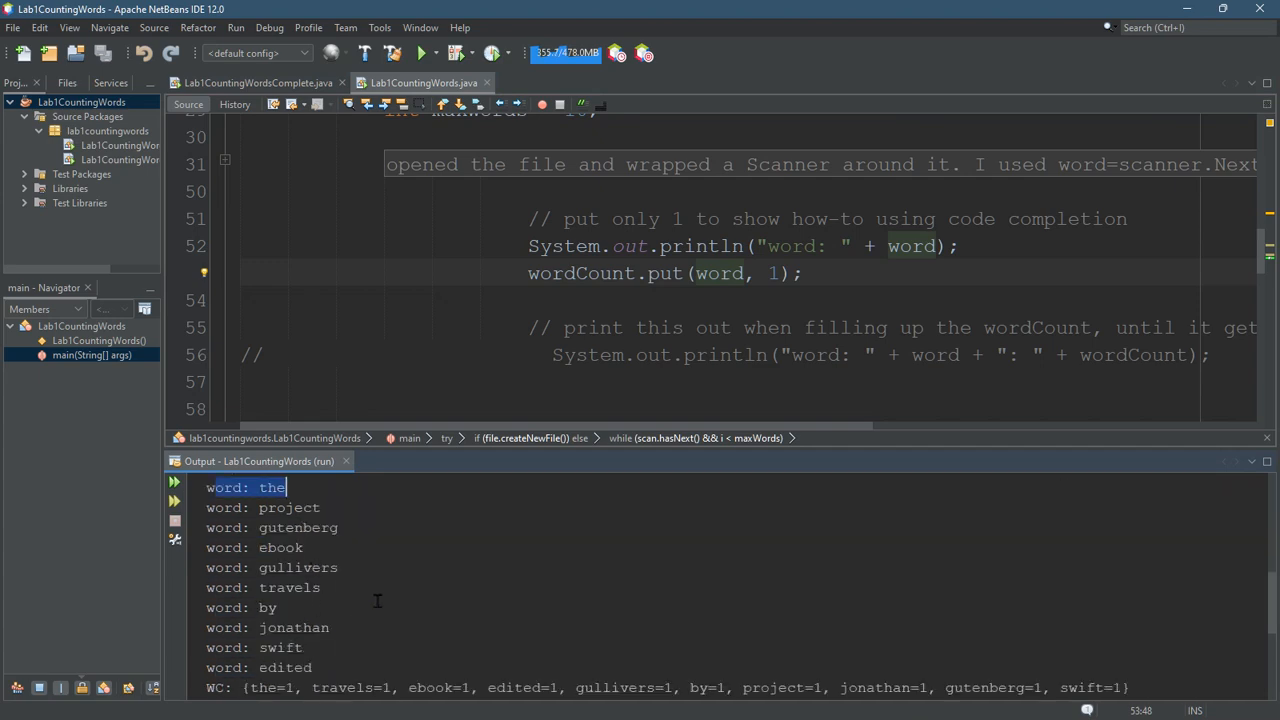
scroll(388, 606, "down", 1)
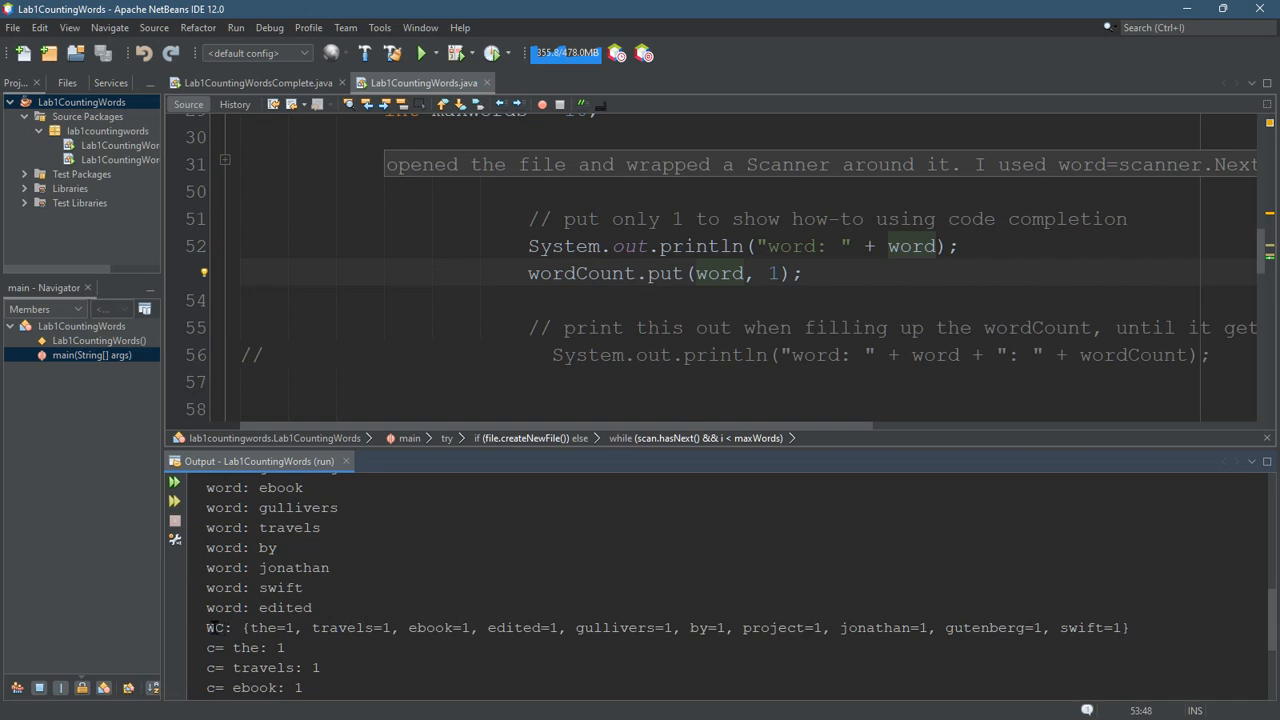
left_click_drag(209, 628, 1162, 629)
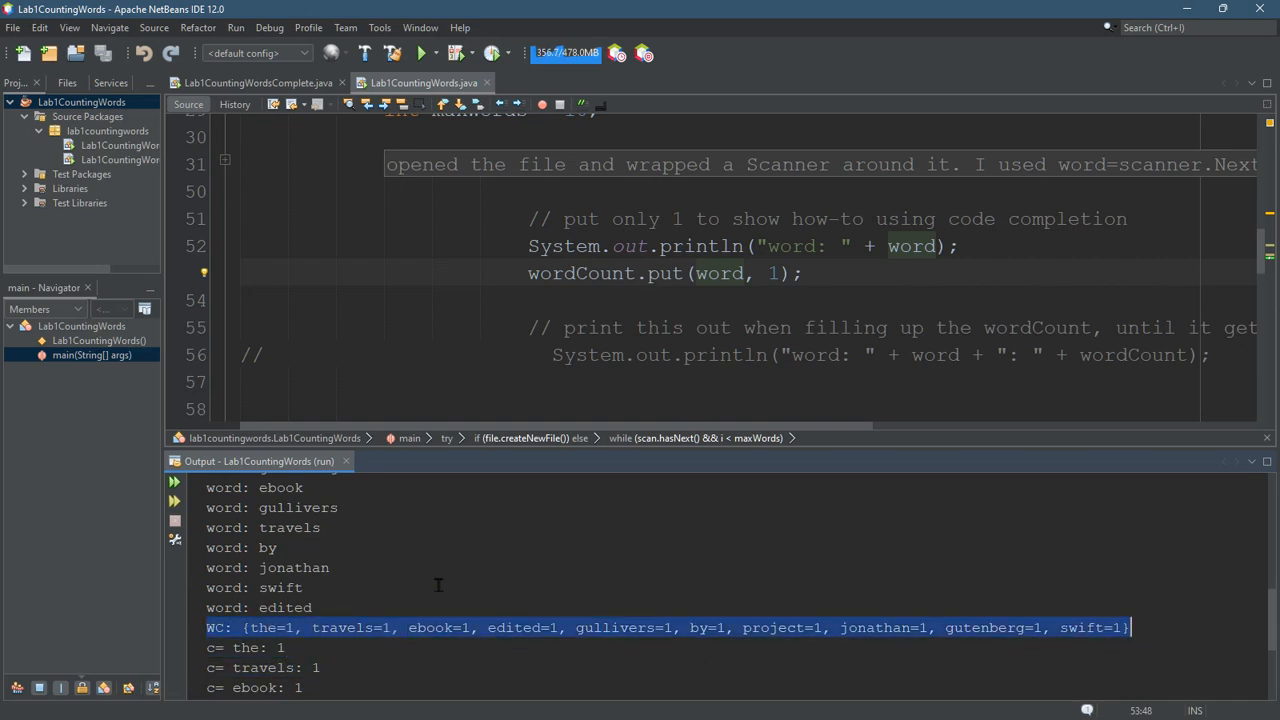
scroll(341, 574, "up", 2)
scroll(341, 574, "up", 2)
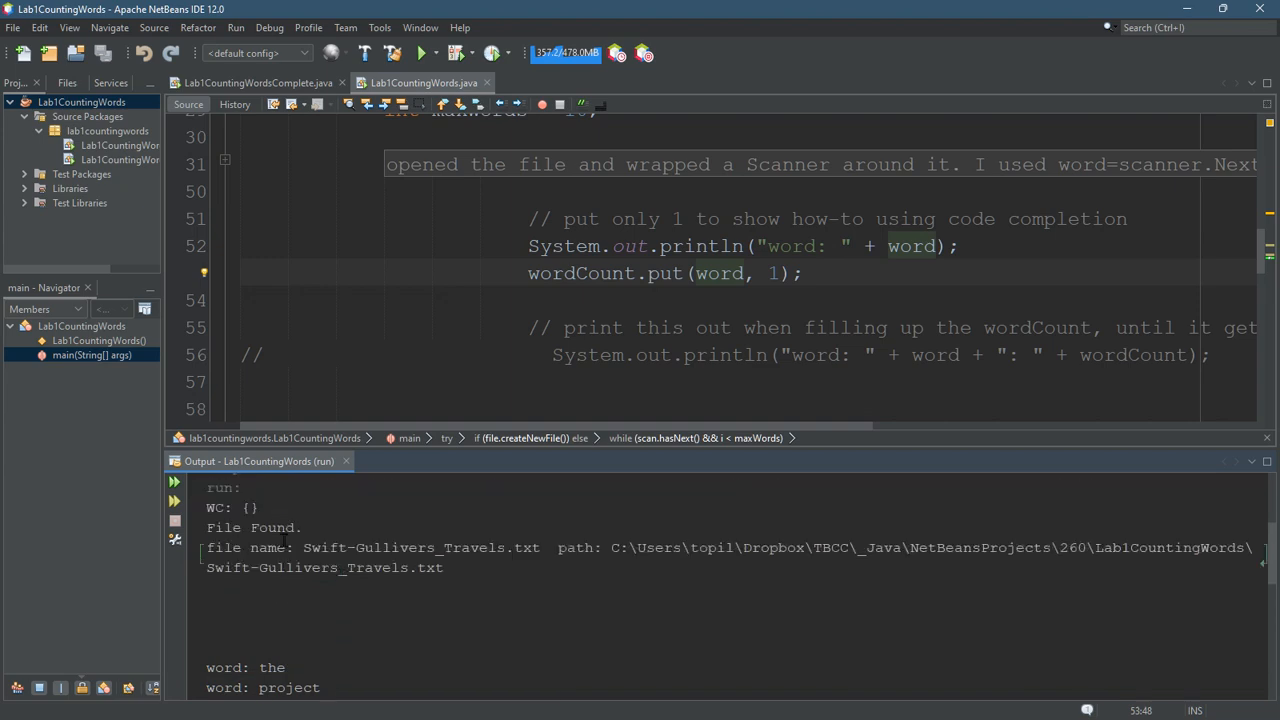
left_click_drag(282, 507, 208, 507)
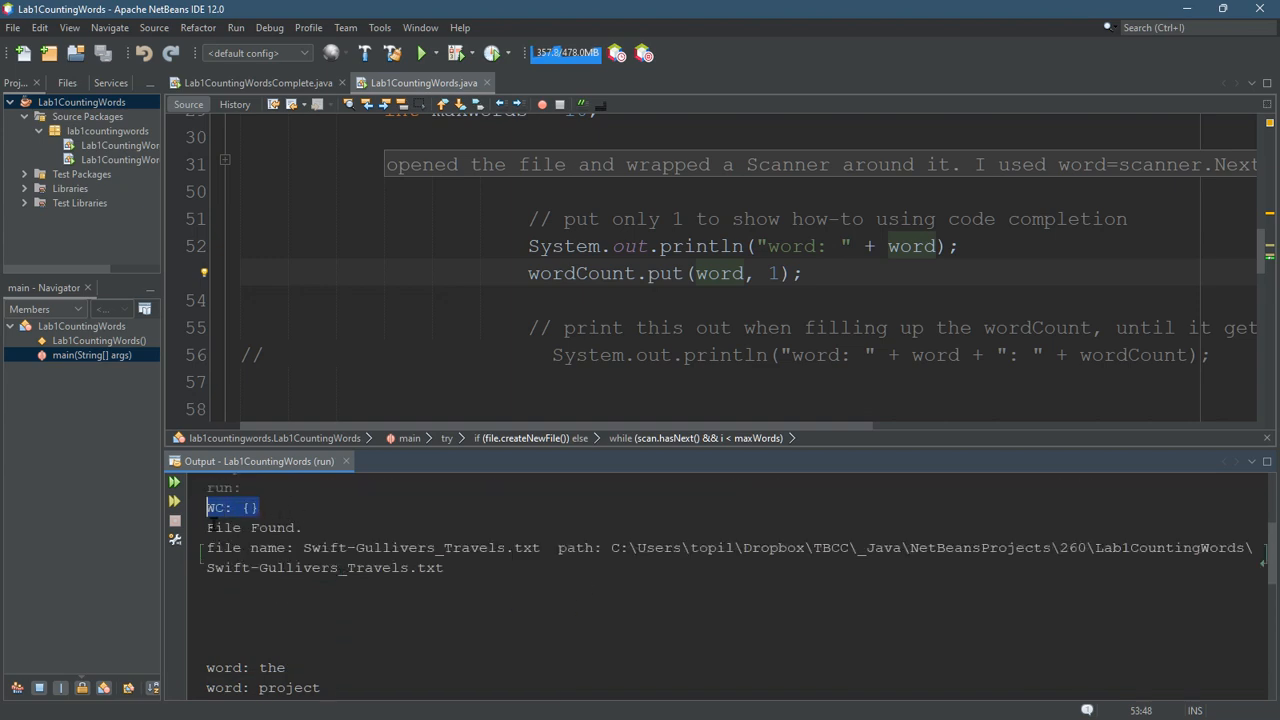
mouse_move(207, 520)
left_mouse_down()
mouse_move(300, 528)
mouse_move(534, 586)
left_mouse_up()
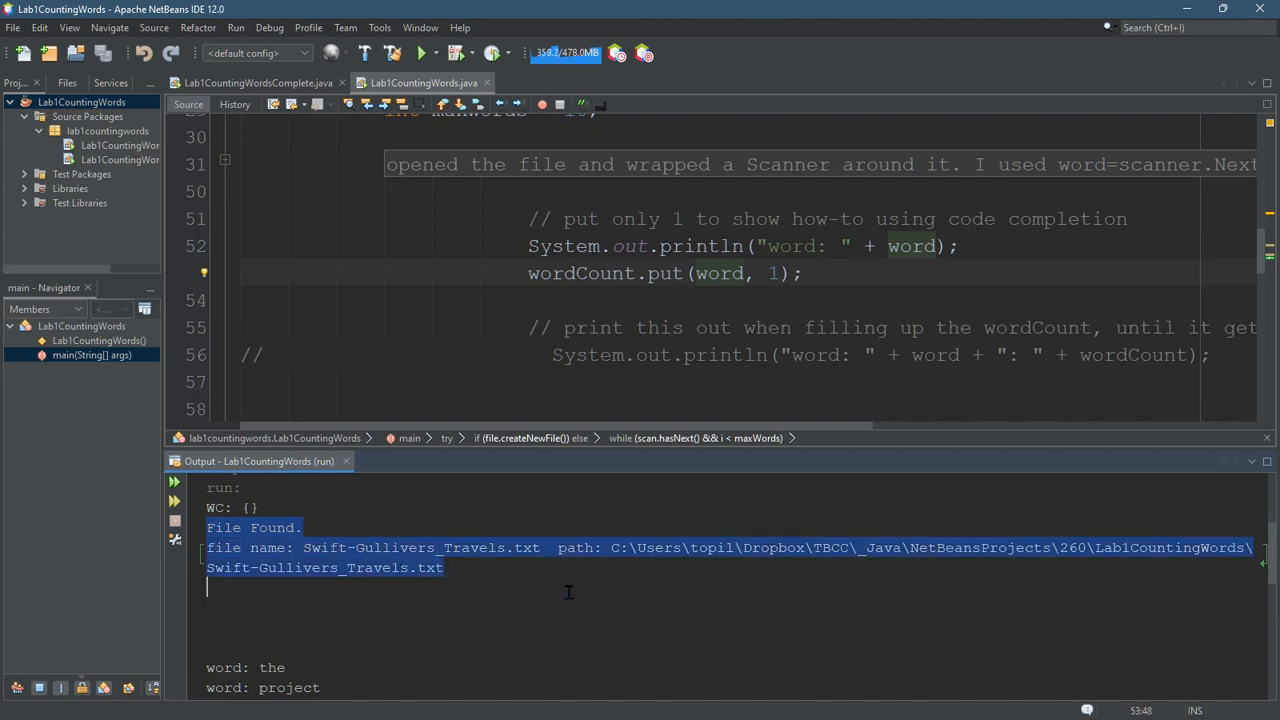
scroll(568, 592, "down", 2)
scroll(561, 594, "down", 1)
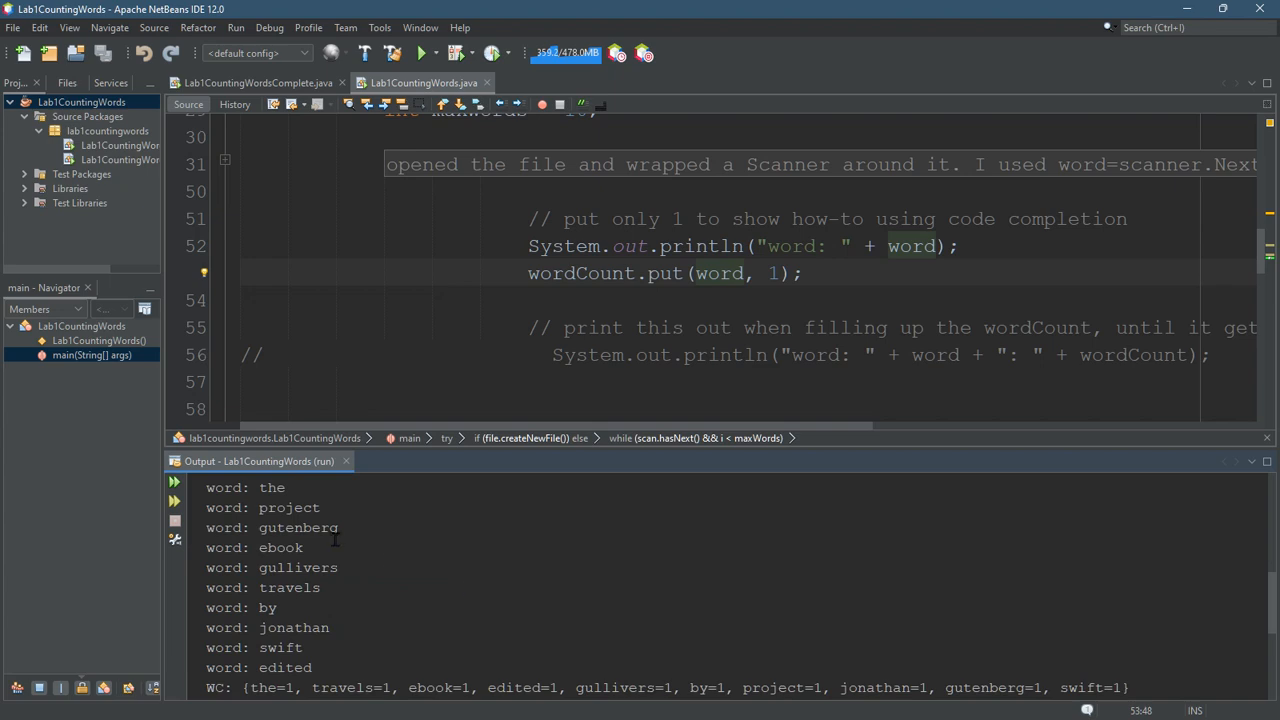
scroll(337, 586, "down", 2)
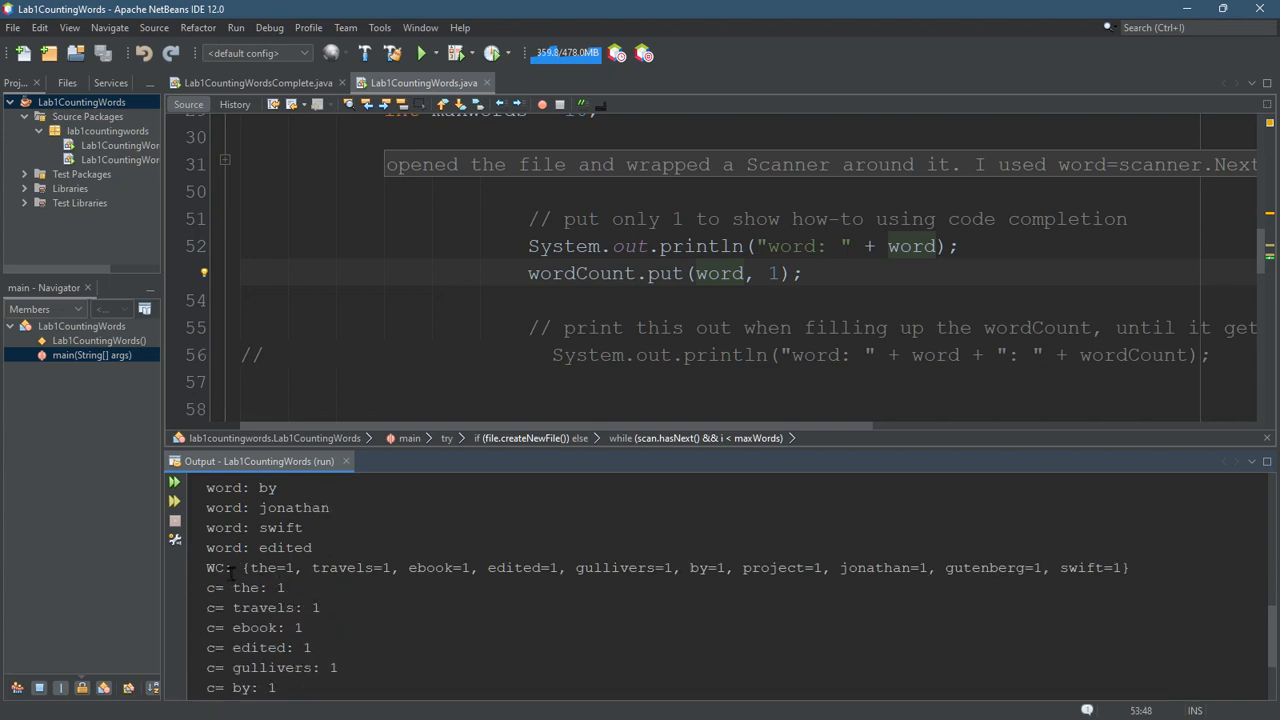
mouse_move(226, 567)
left_mouse_down()
mouse_move(685, 613)
mouse_move(286, 588)
left_mouse_up()
left_click(541, 302)
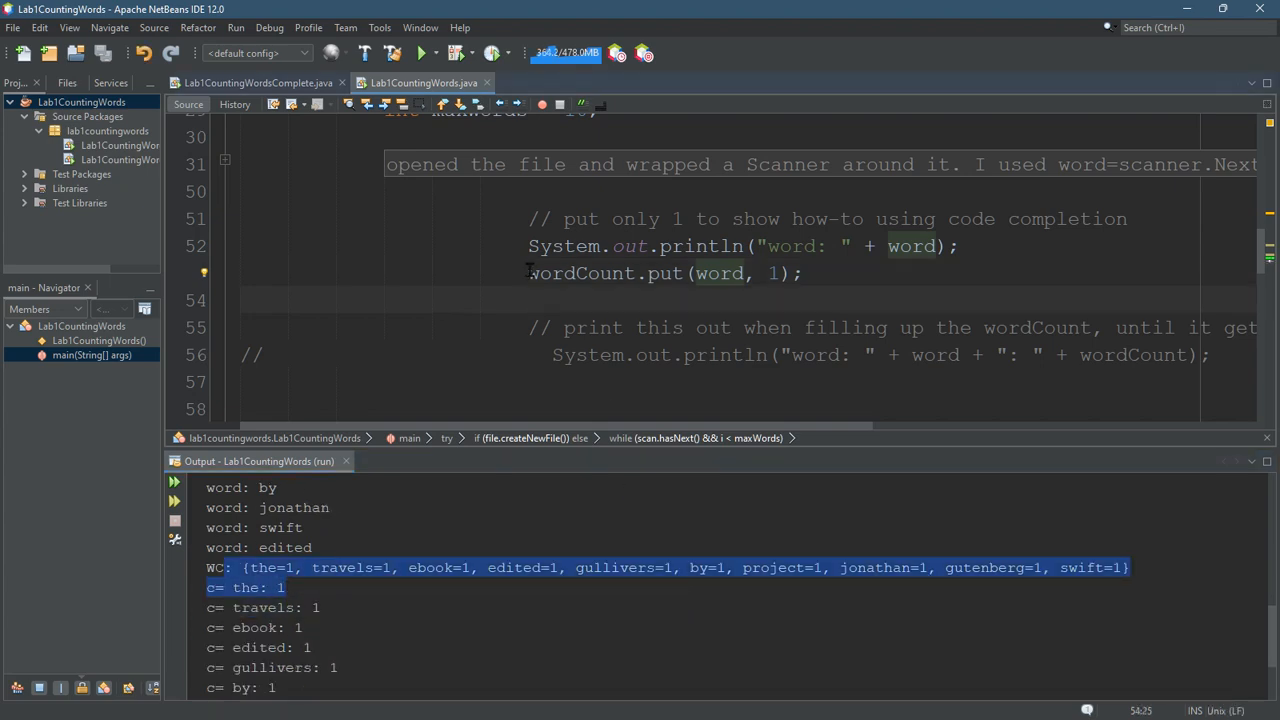
left_click_drag(528, 273, 636, 274)
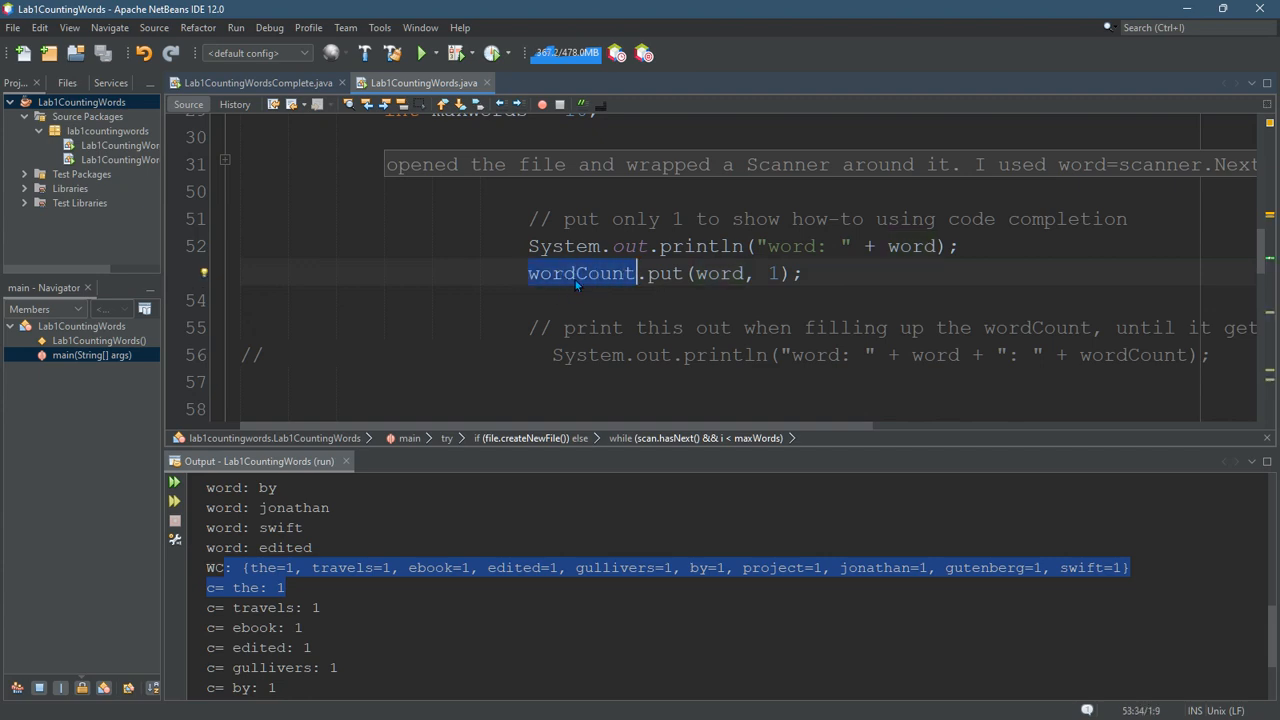
double_click(723, 276)
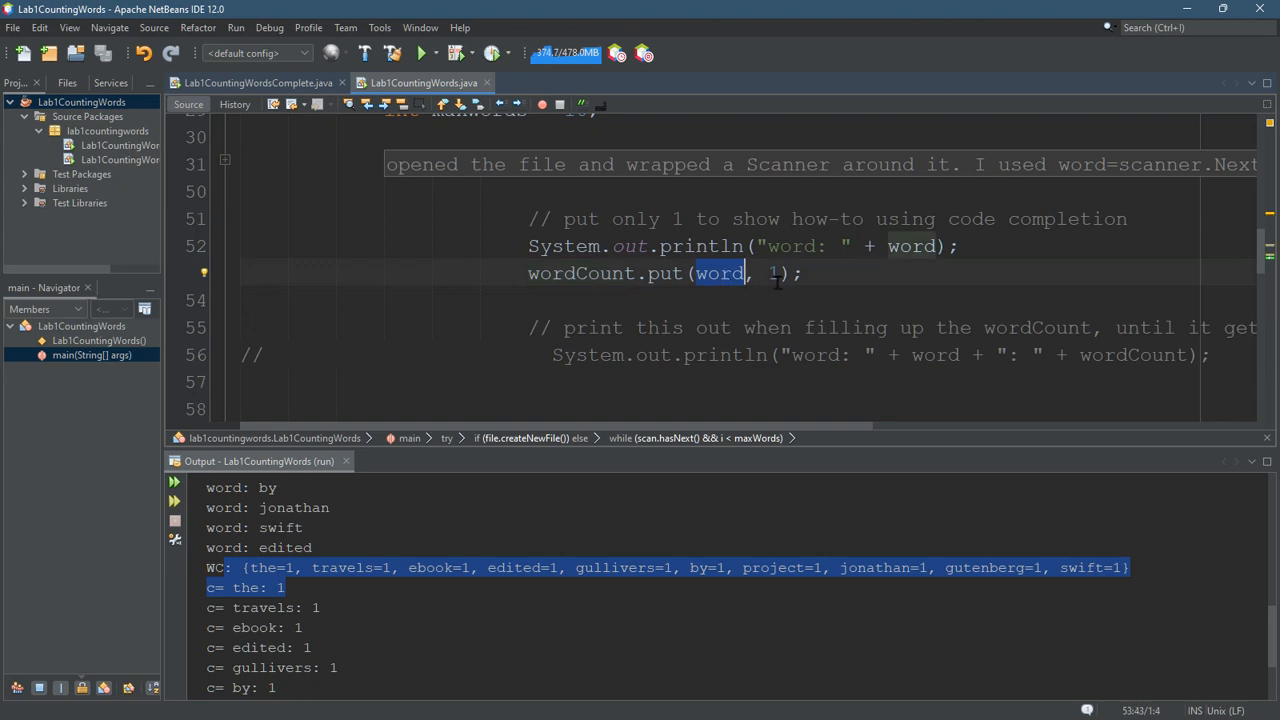
key("Tab")
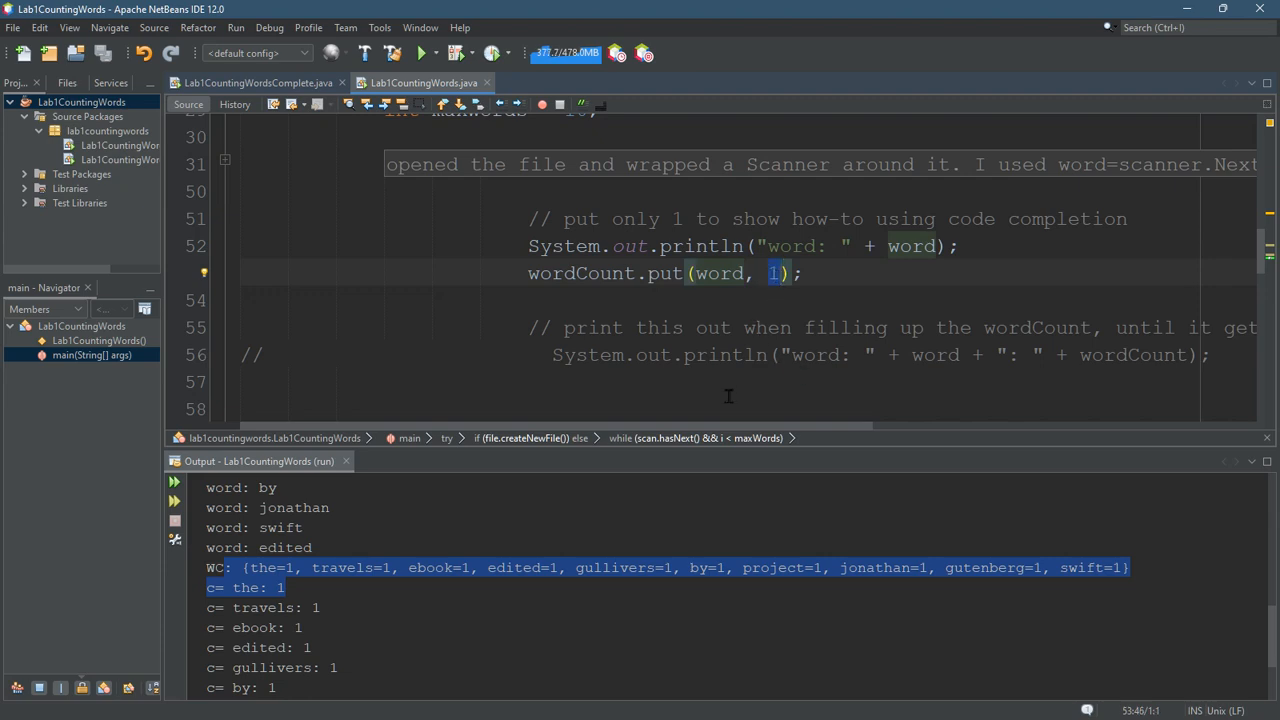
left_click(322, 608)
left_click_drag(249, 567, 296, 567)
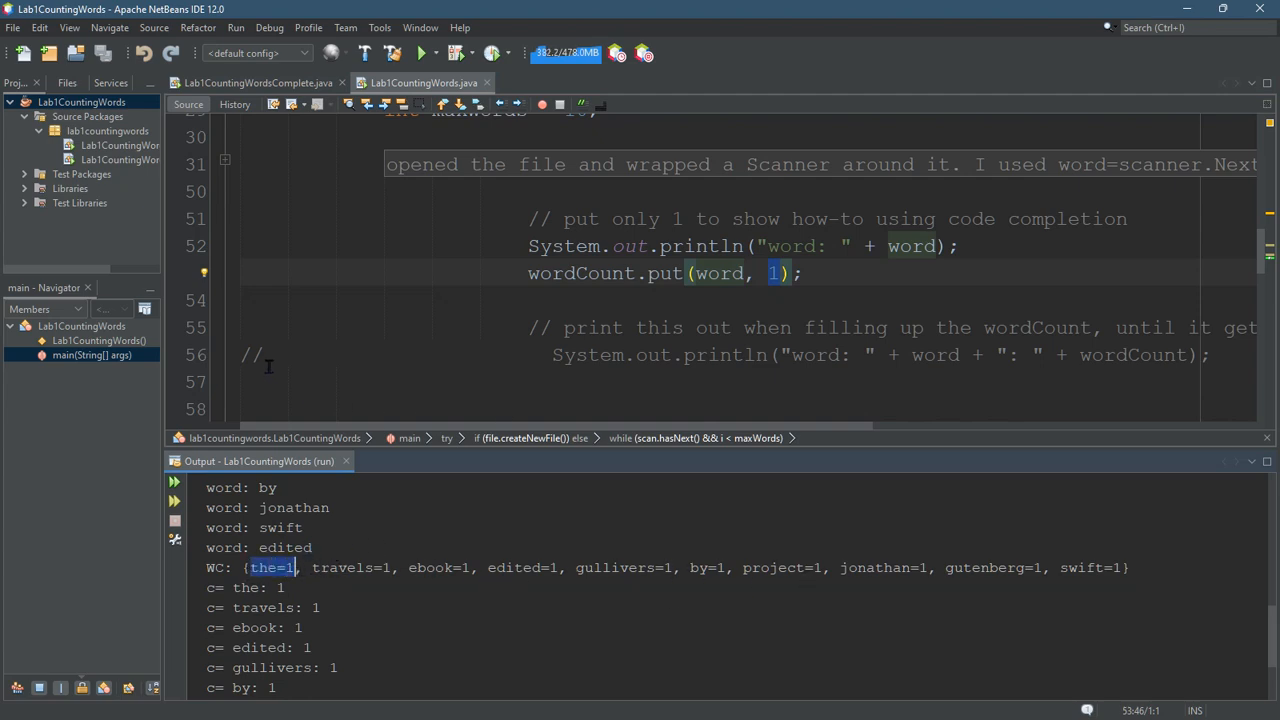
scroll(253, 324, "up", 1)
scroll(380, 286, "up", 2)
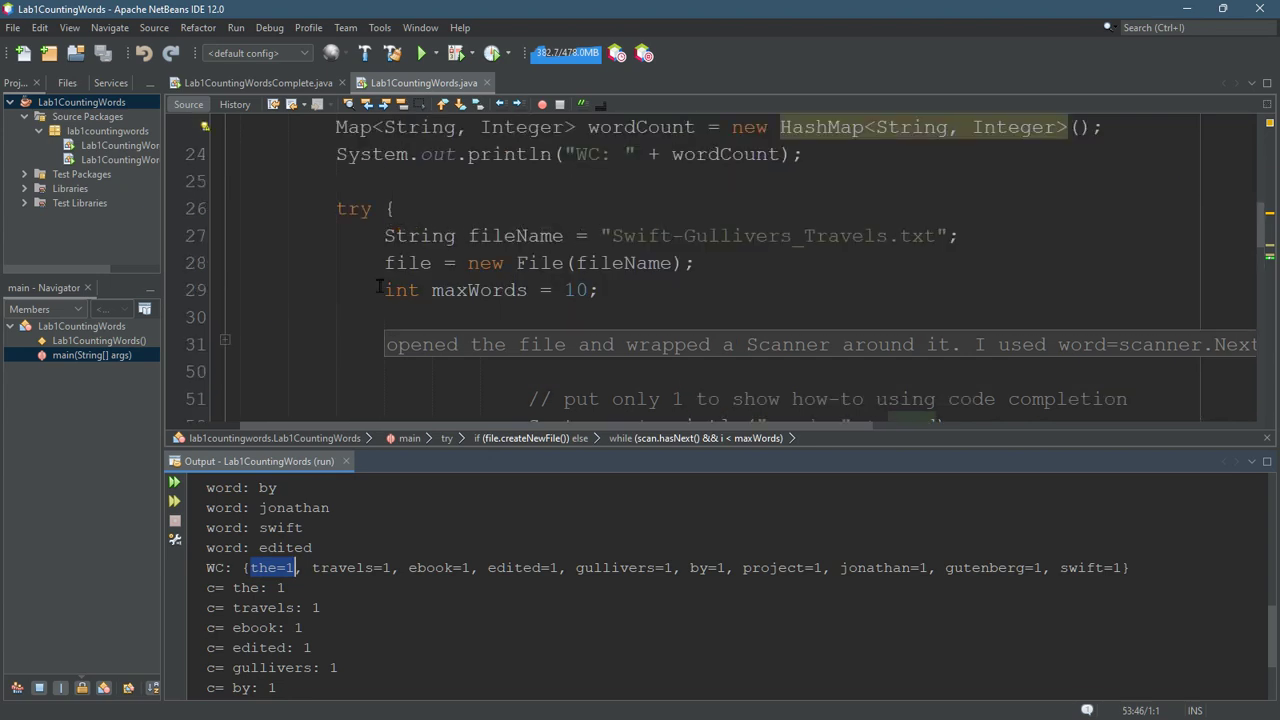
left_click(590, 289)
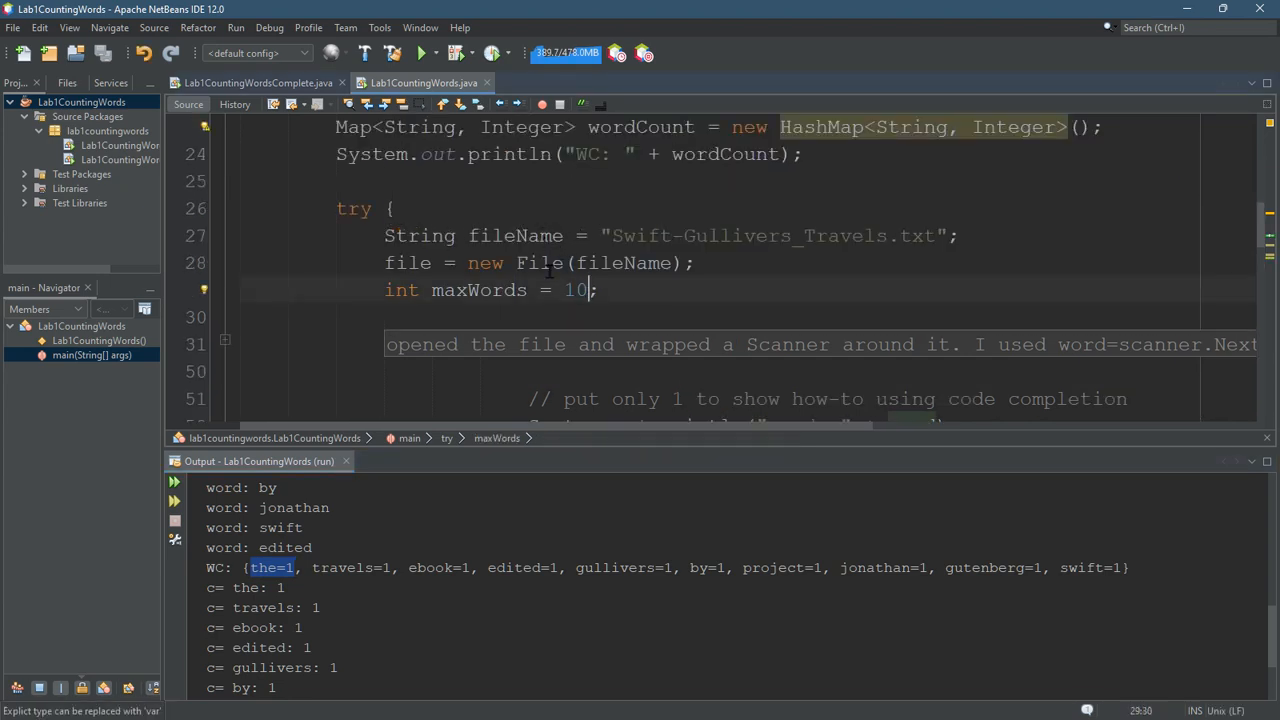